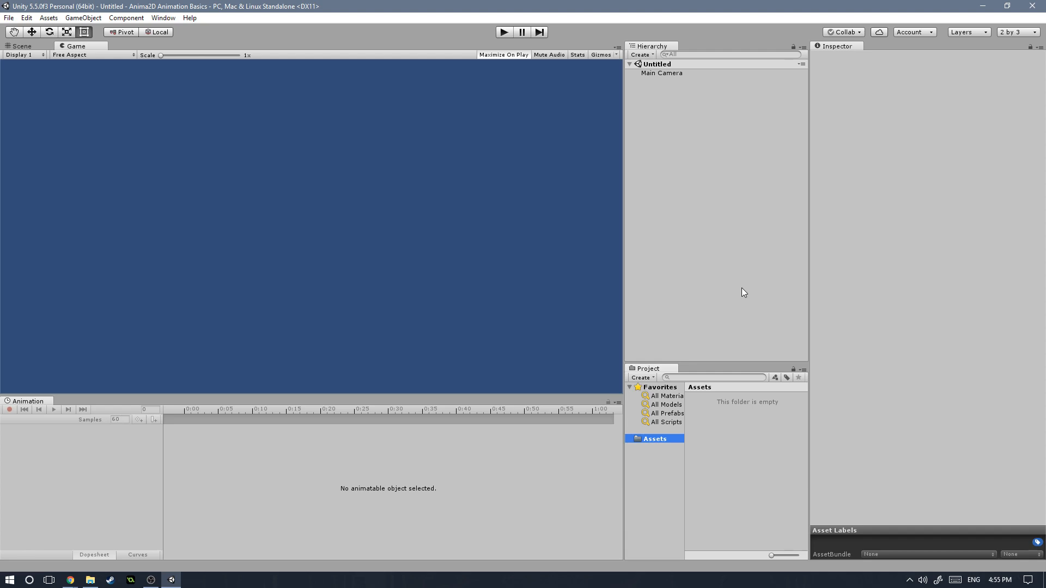
- Import the complete Animation Tutorial package from the file explorer into the project
click(90, 580)
click(440, 189)
double_click(440, 188)
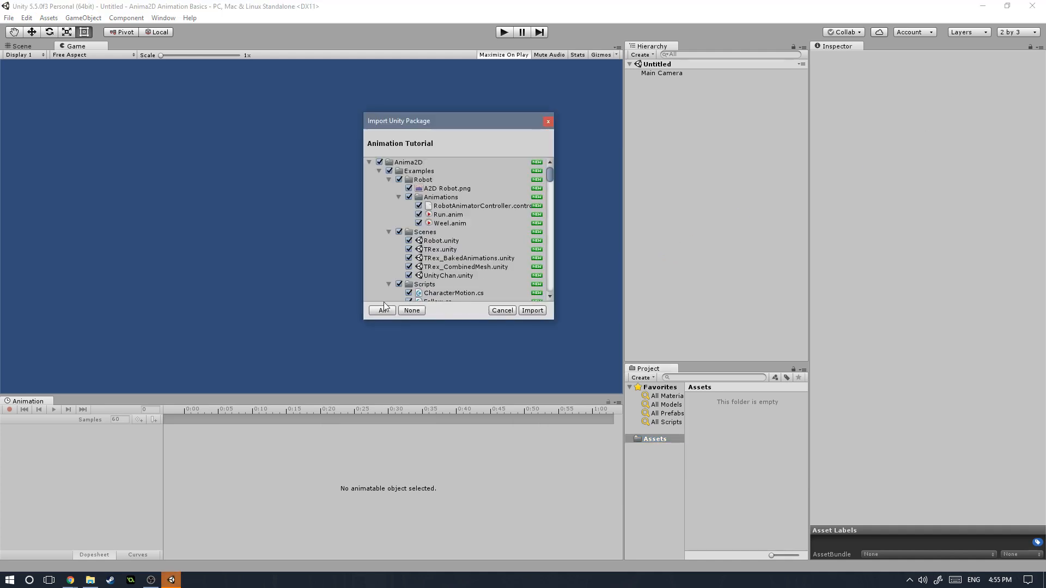
click(369, 162)
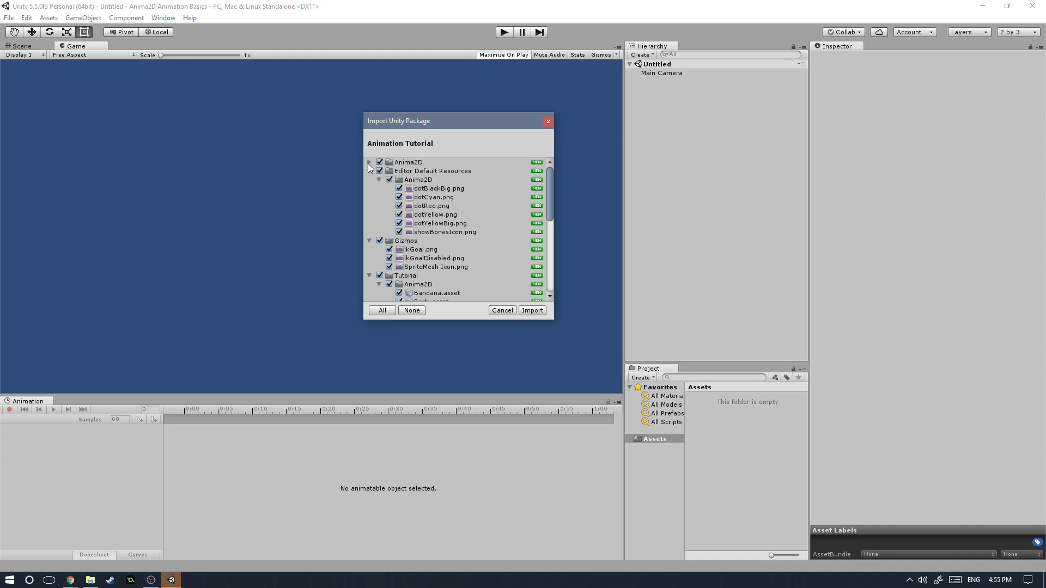
click(532, 313)
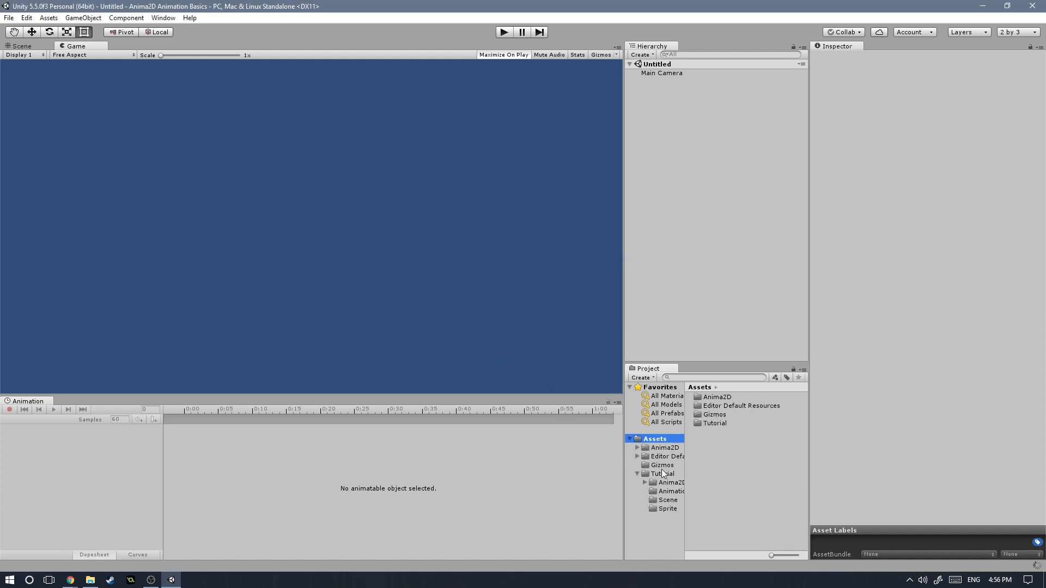
- Open the Main scene from the Tutorial/Scene folder and show the rigged character in the Scene view
double_click(715, 423)
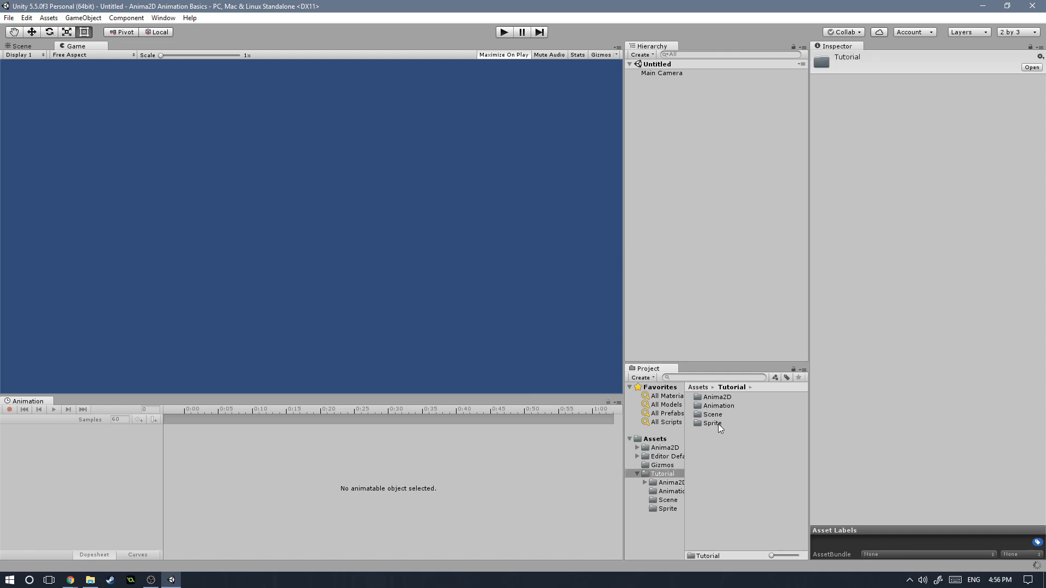
double_click(712, 415)
double_click(710, 406)
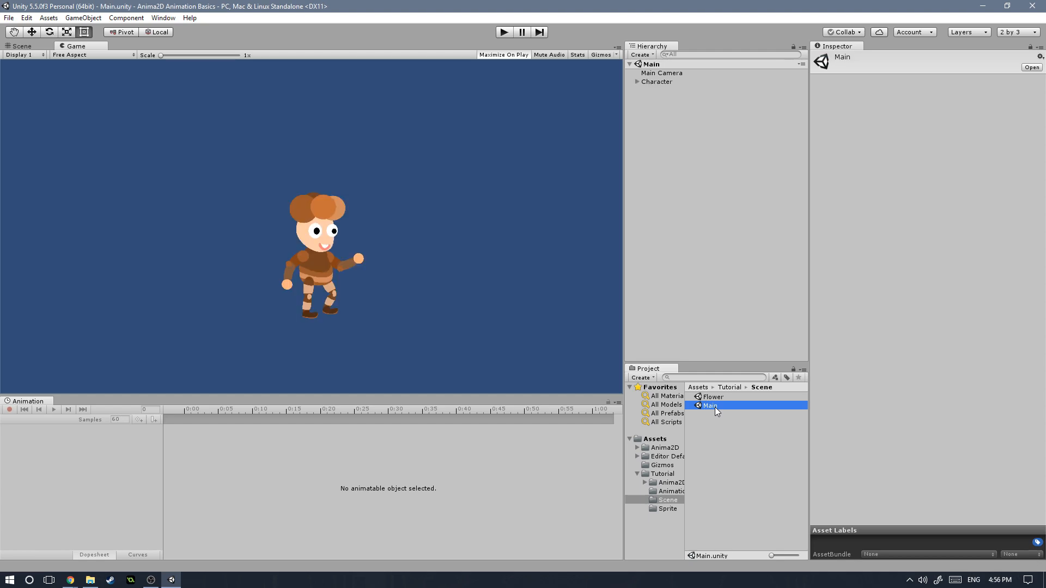
scroll(355, 278, up, 3)
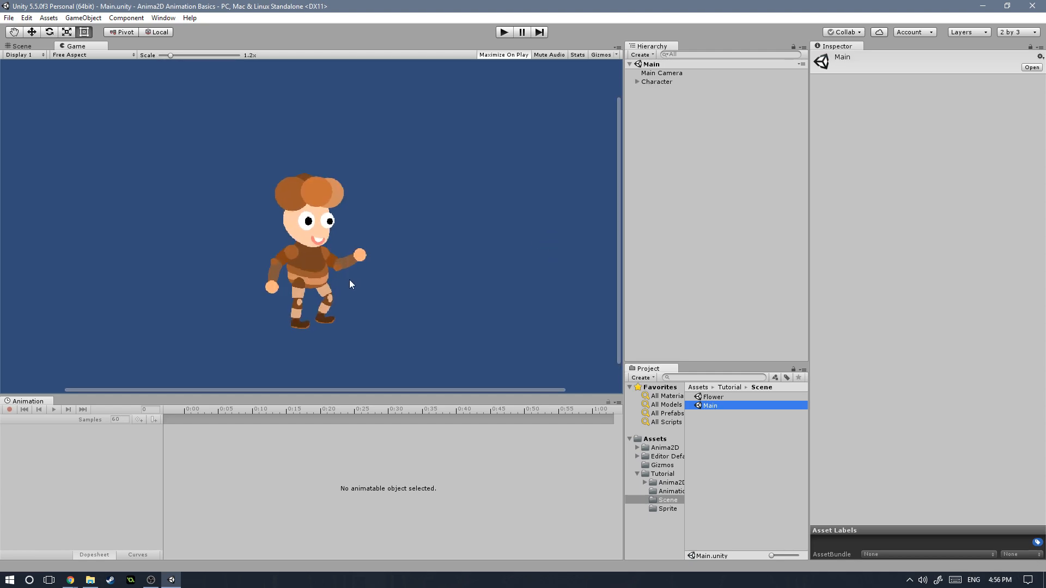
scroll(349, 280, down, 3)
click(27, 46)
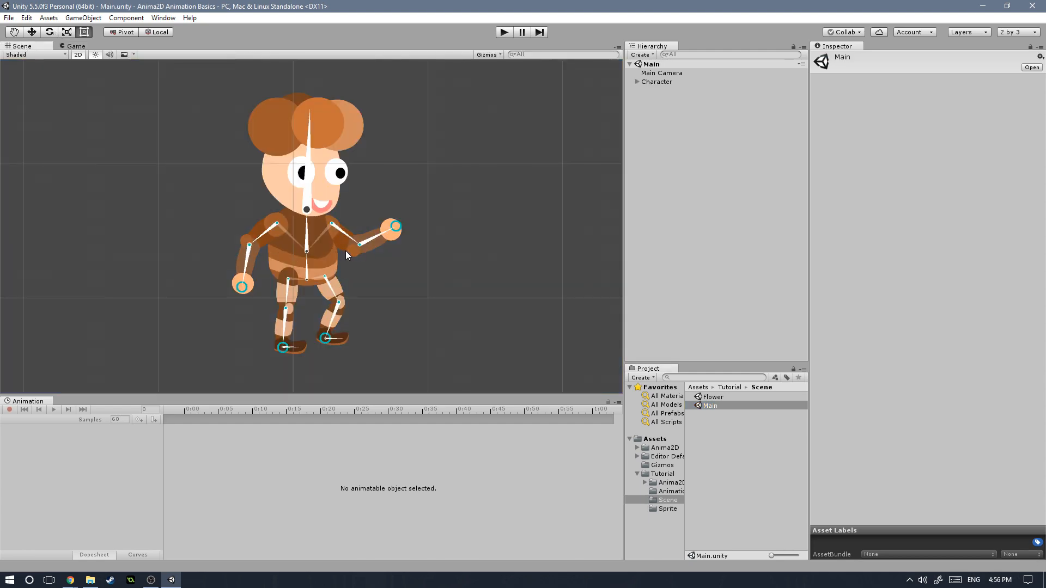
scroll(351, 255, down, 2)
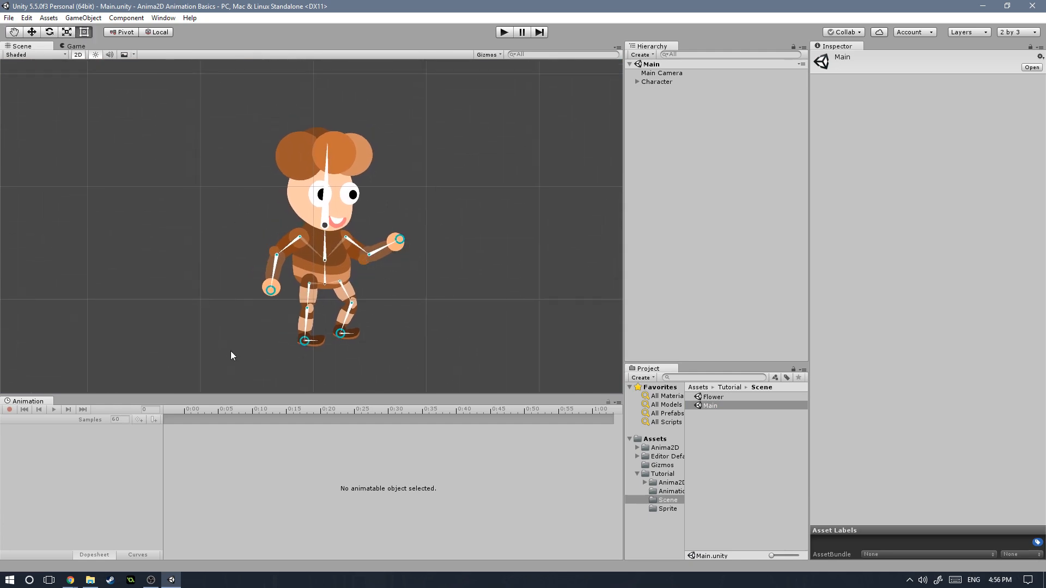
- Change the Main Camera's background colour to a neutral grey and save the scene
click(663, 73)
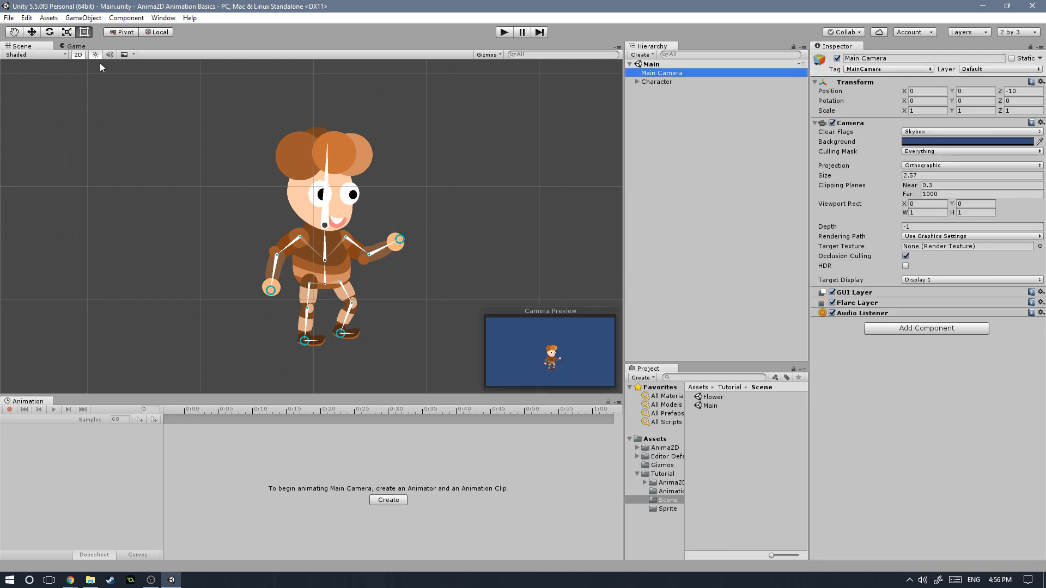
click(959, 142)
drag(390, 265, 384, 272)
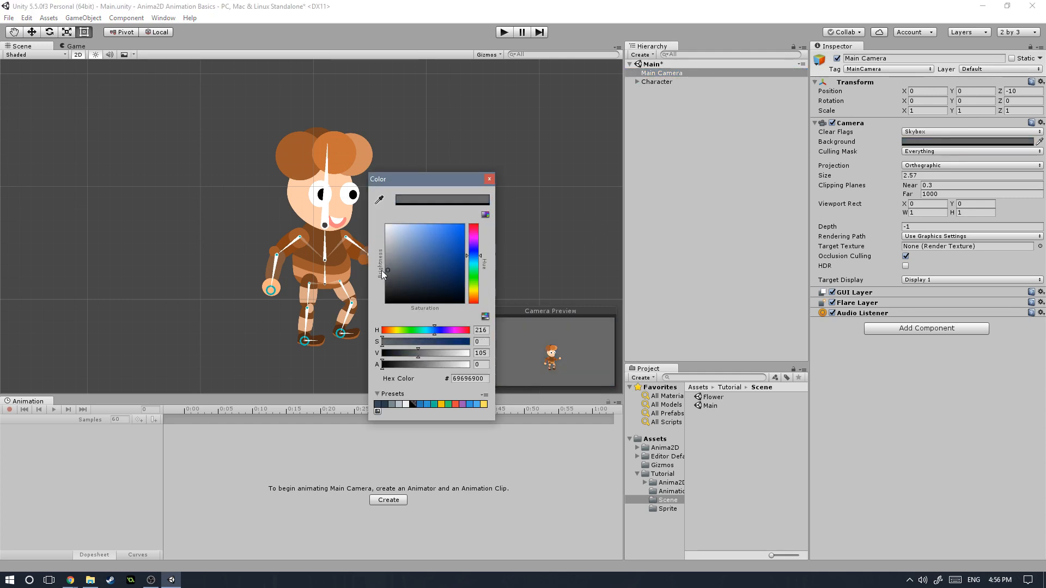
click(489, 179)
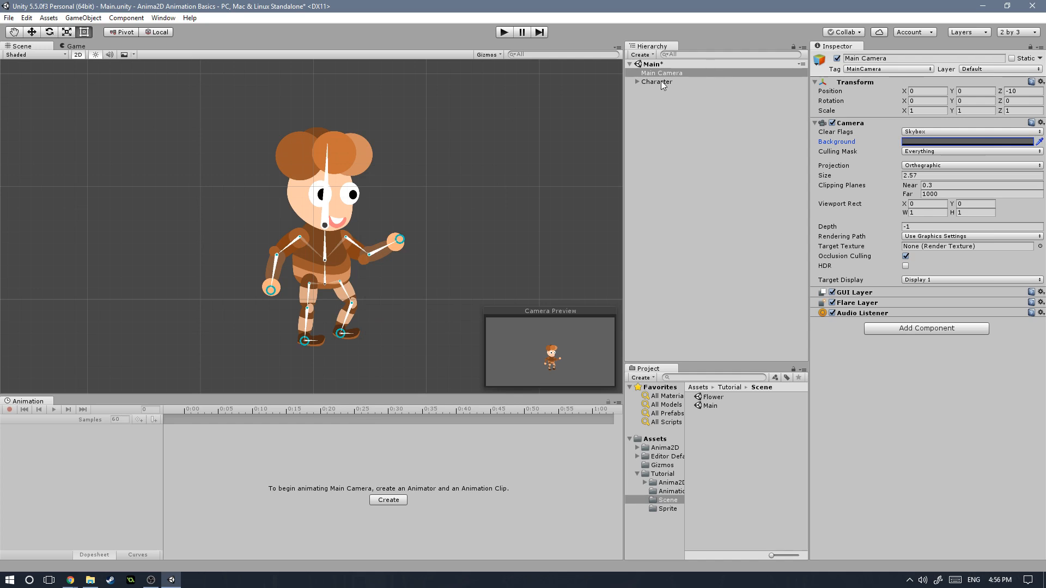
click(687, 175)
key(ctrl+s)
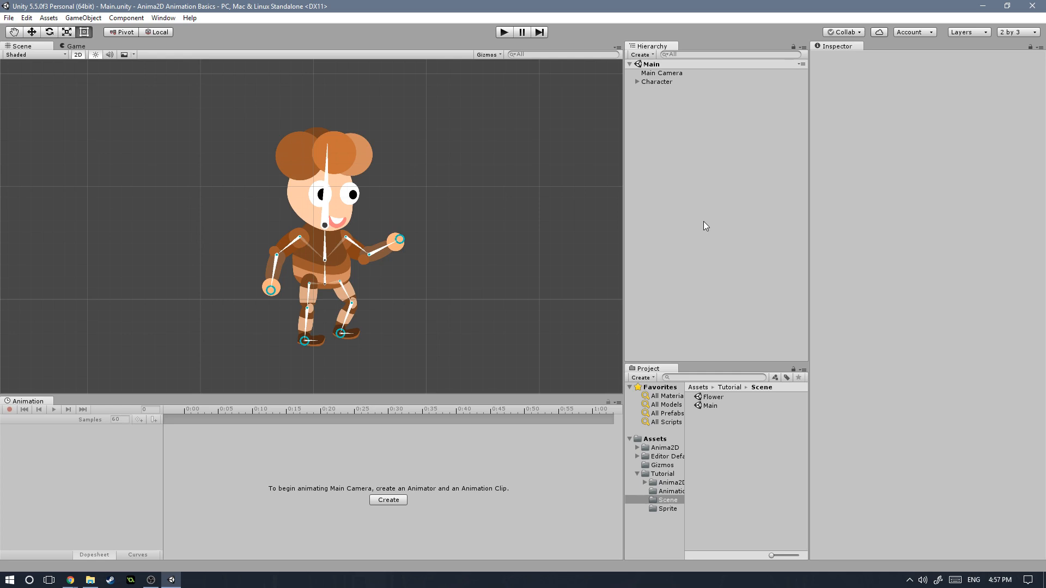
- Add a Pose Manager component to the Character object
click(657, 81)
click(926, 128)
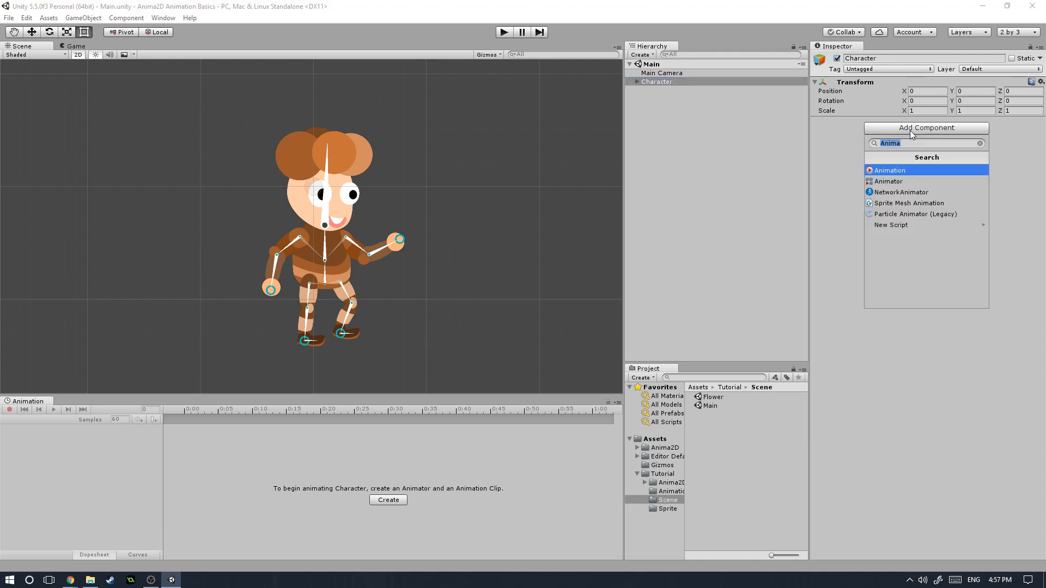
text(pose mana)
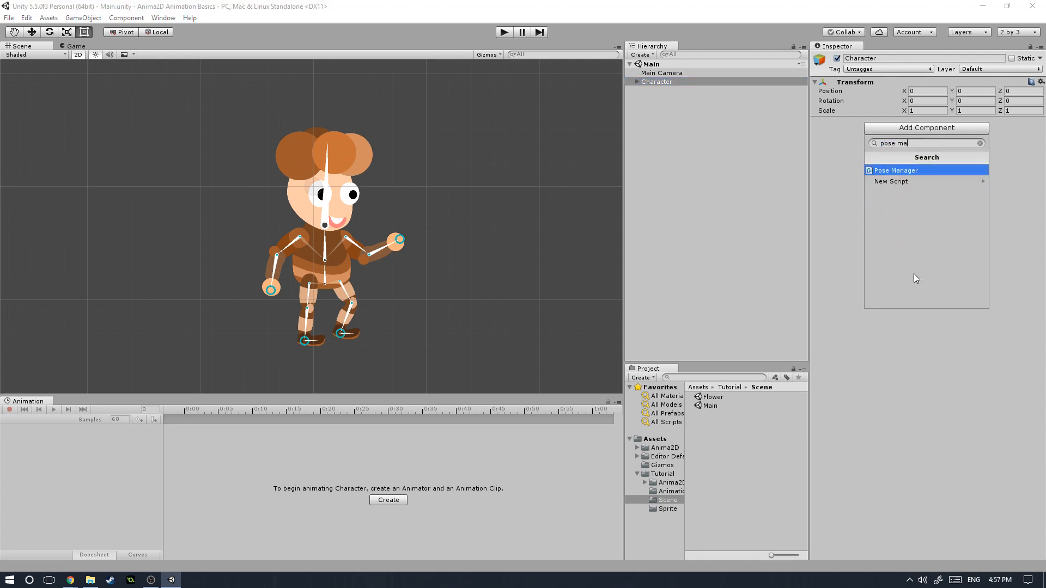
key(Return)
- Create a new pose asset named Bind in a new Poses folder inside Assets
click(937, 179)
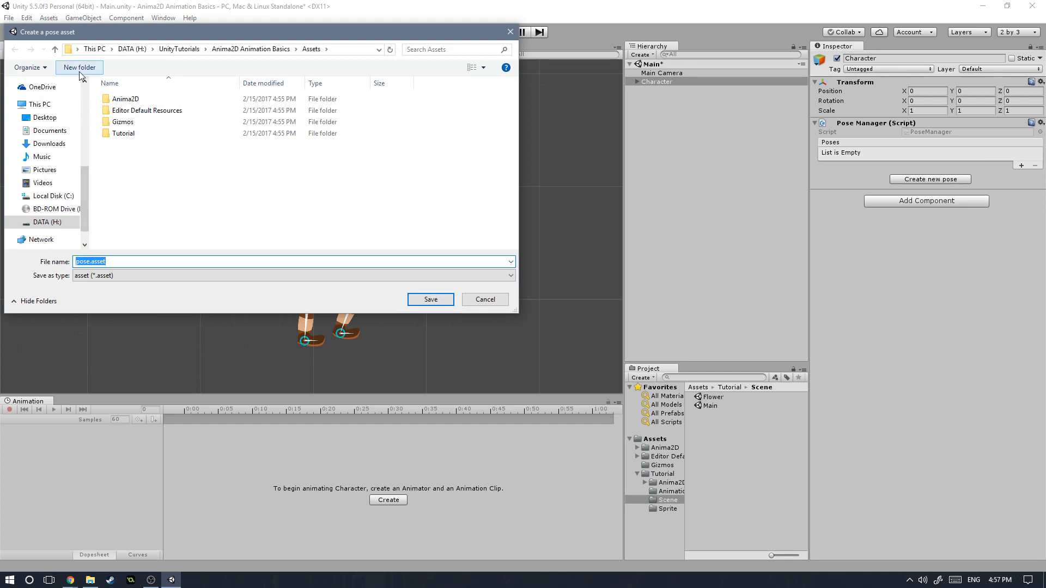
click(80, 68)
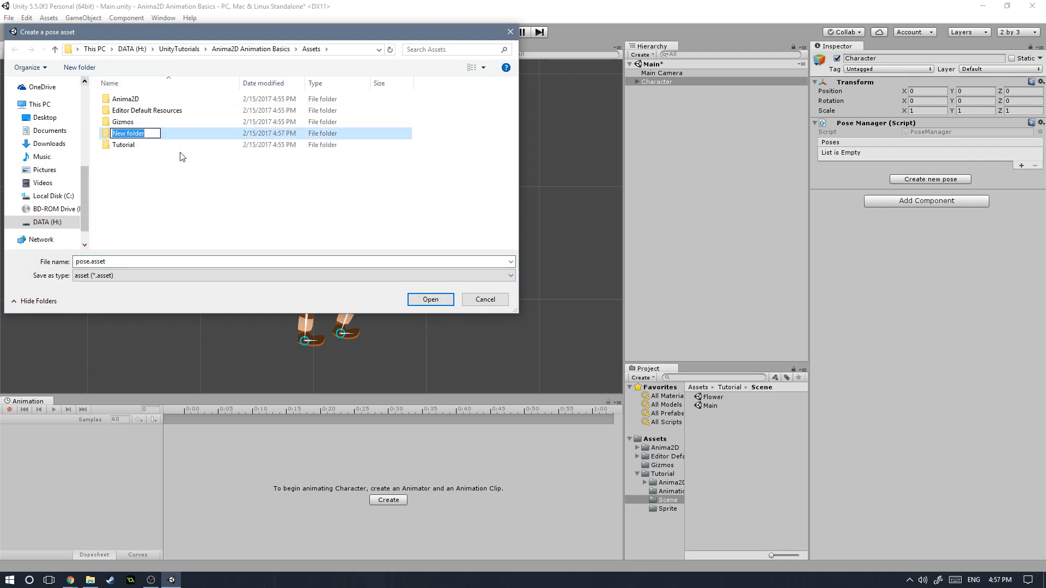
text(Poses)
key(Return)
key(Return)
click(134, 261)
text(Bind)
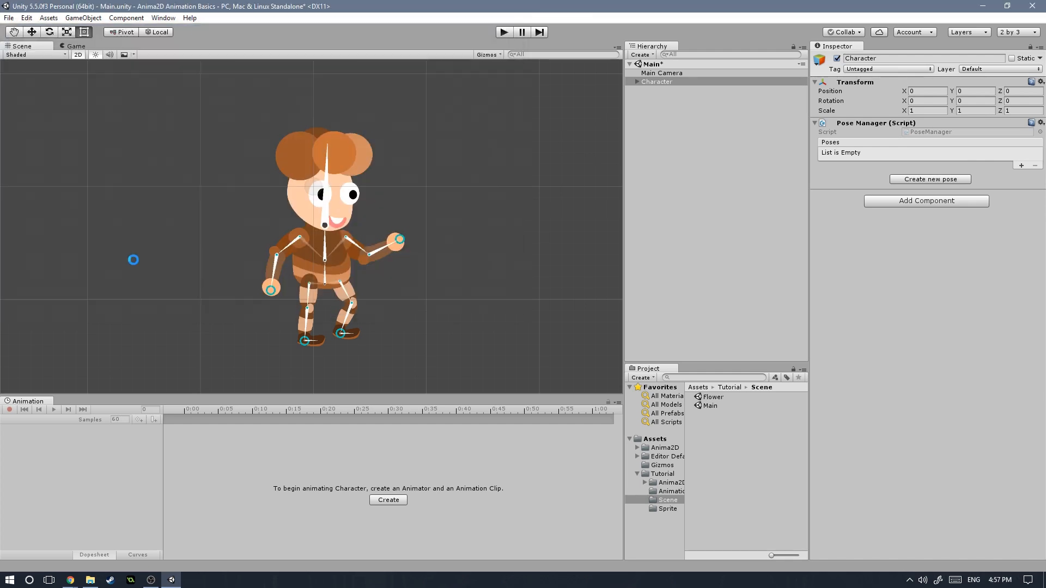
key(Return)
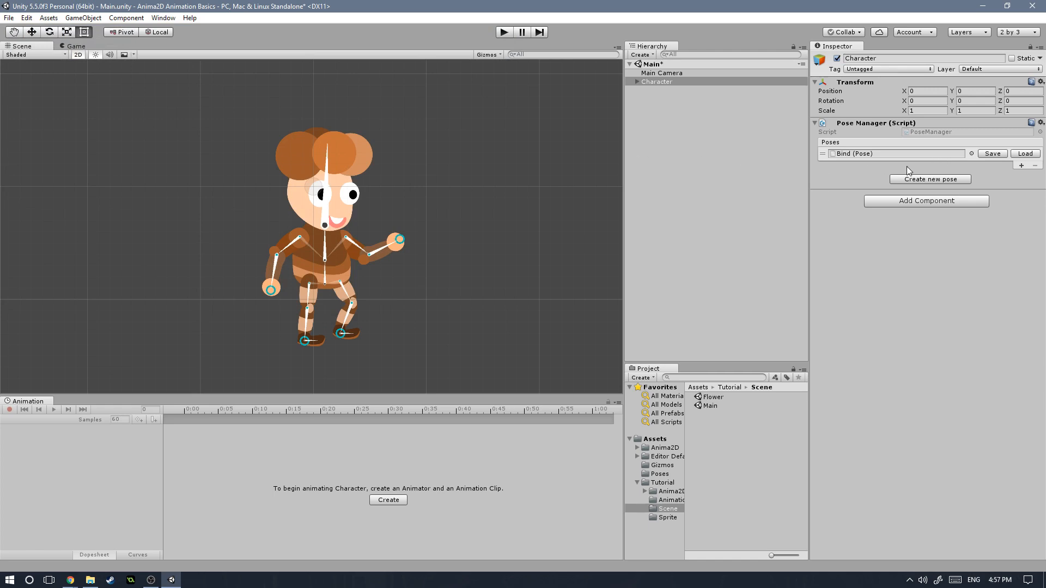
- Move R Arm IK to about X 0.38, Y -0.981 and lower L Arm IK so both hands hang beside the hips
click(638, 82)
click(644, 151)
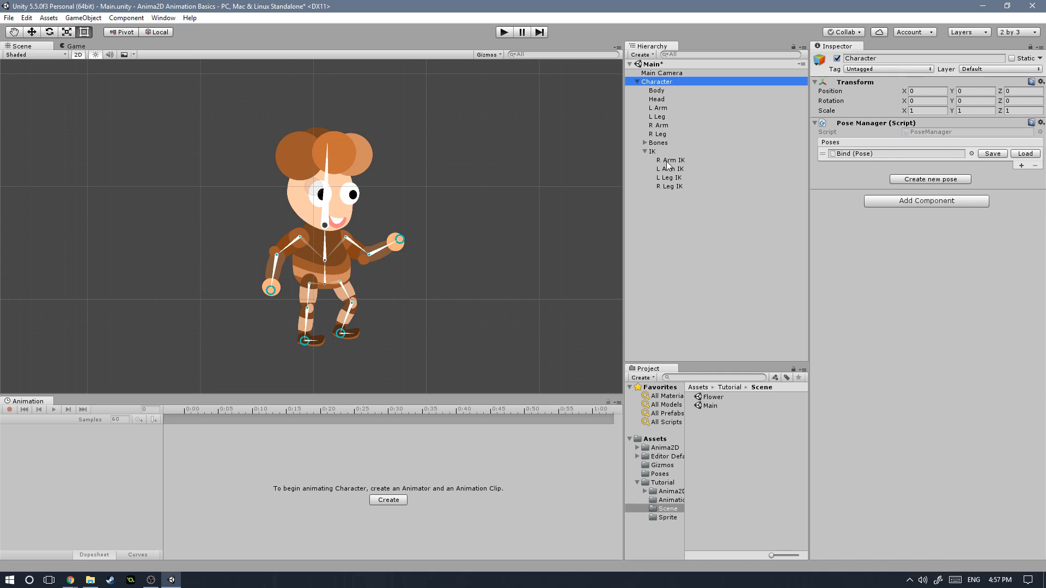
click(669, 161)
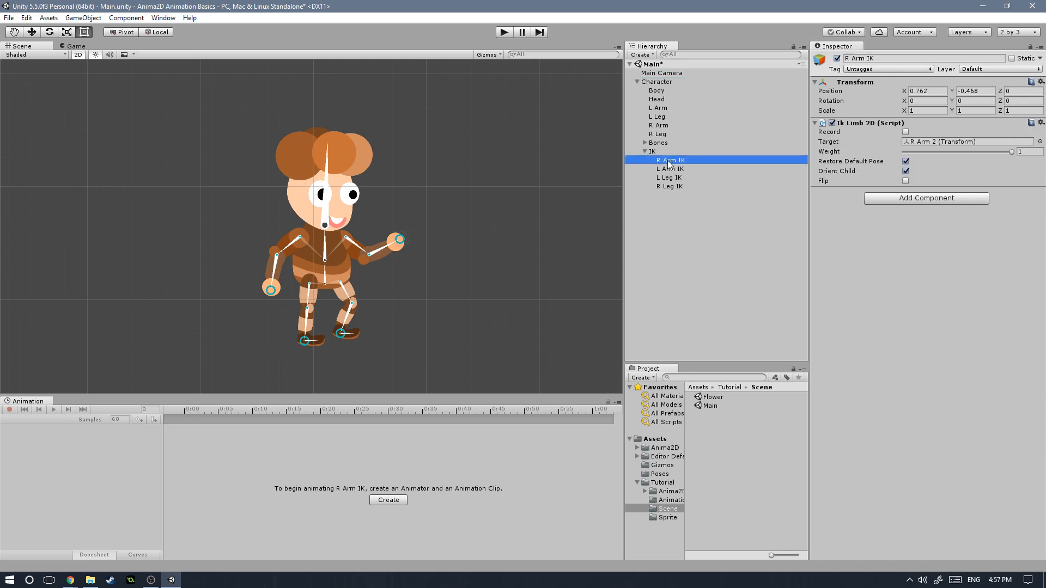
click(32, 33)
drag(406, 239, 364, 296)
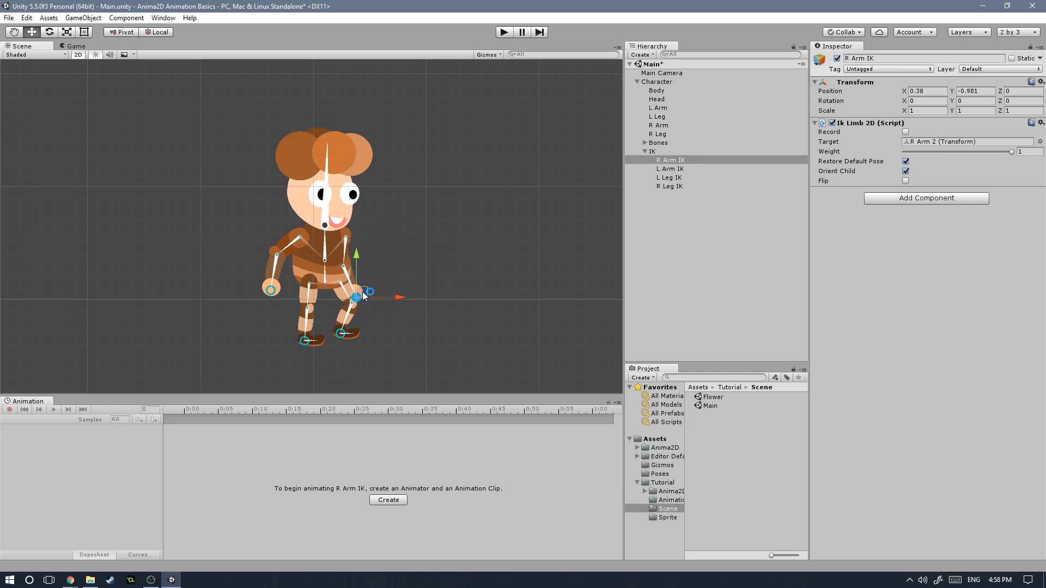
click(673, 169)
drag(278, 287, 305, 298)
- Level the feet in a standing stance with the leg IK handles and rotate the Head bone to about 2.43° on Z
click(669, 178)
drag(305, 341, 345, 339)
click(672, 186)
drag(328, 189, 324, 202)
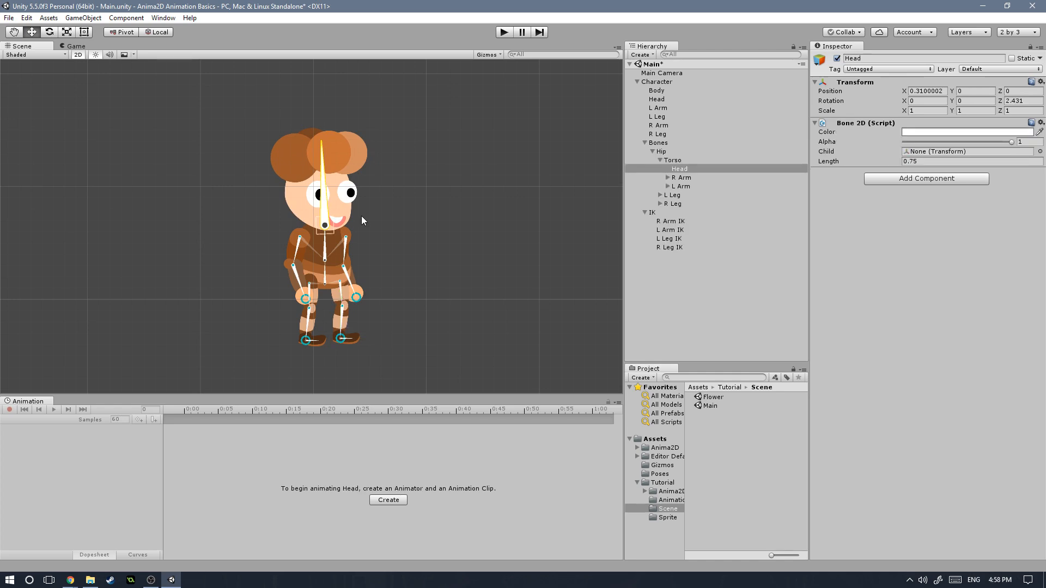
click(75, 47)
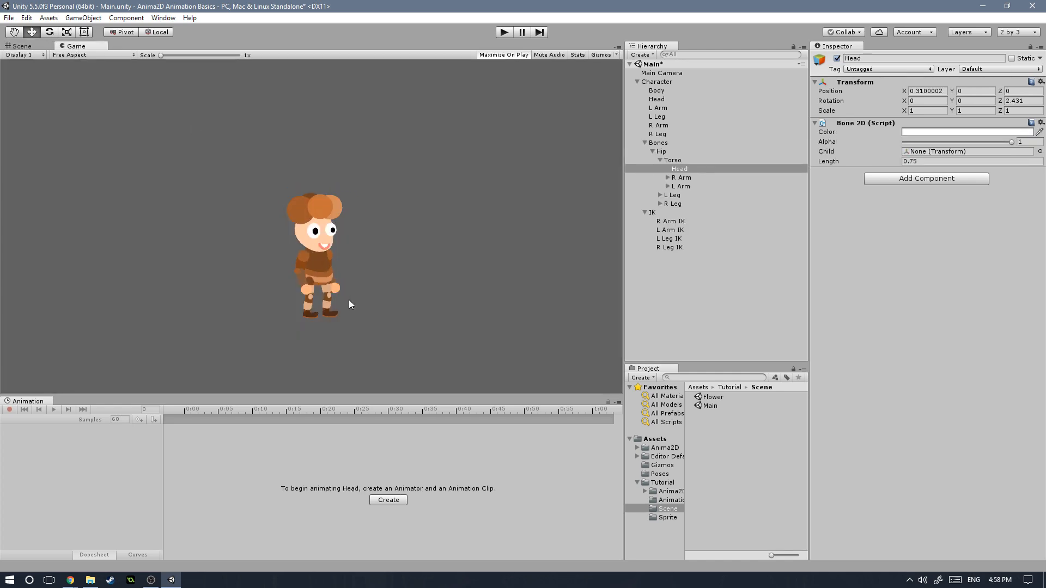
click(22, 47)
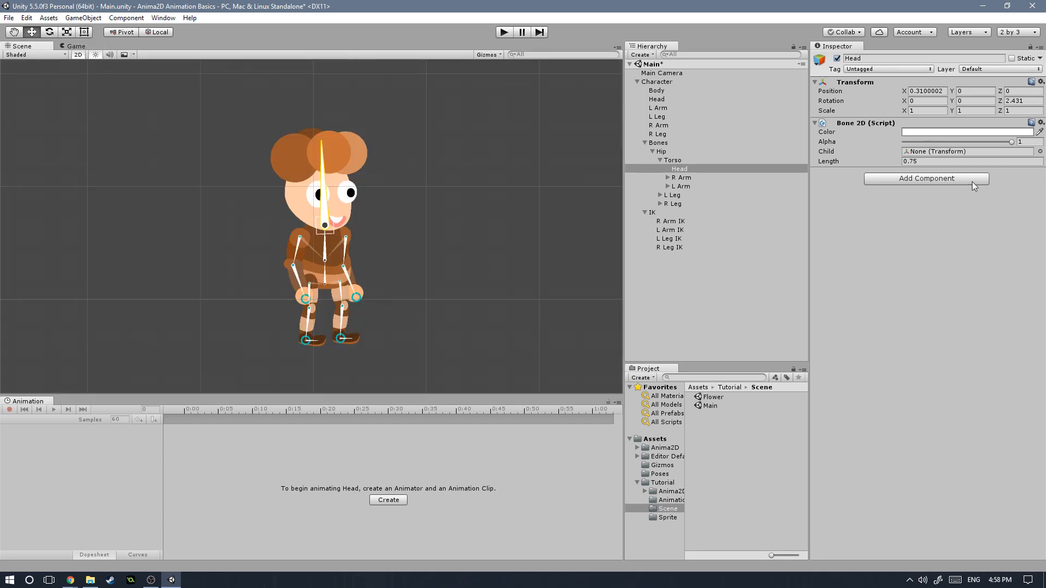
- Overwrite the Character's Bind pose with the current standing pose and save the scene
click(656, 81)
click(993, 153)
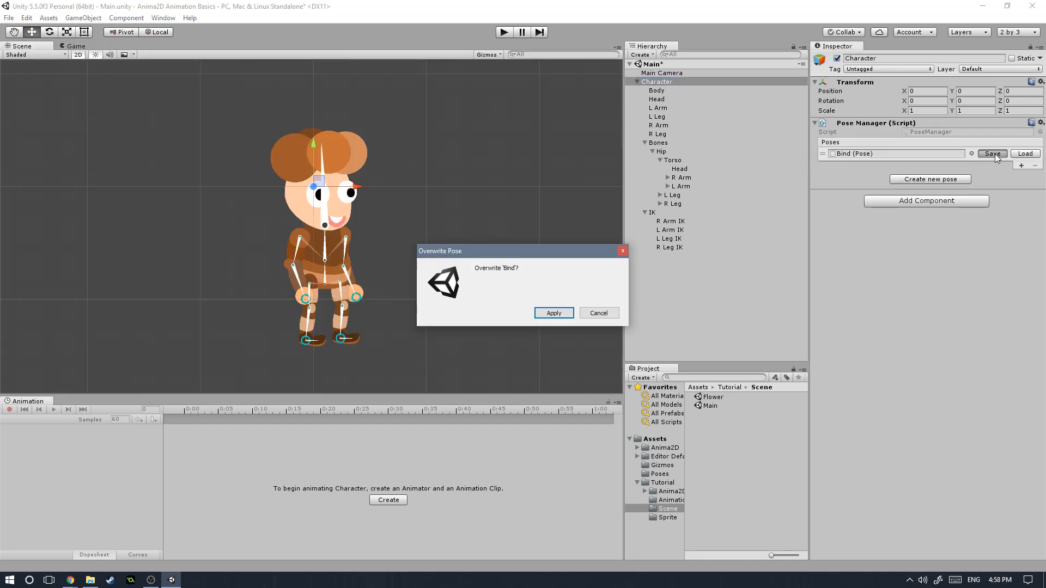
click(549, 315)
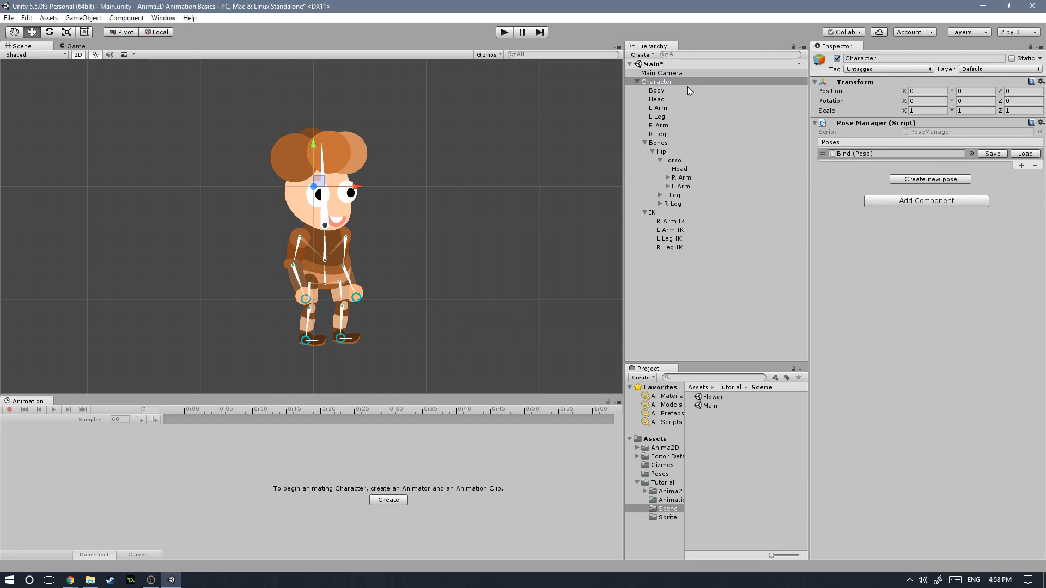
key(ctrl+s)
- Add an Animator component to the Character object
click(920, 204)
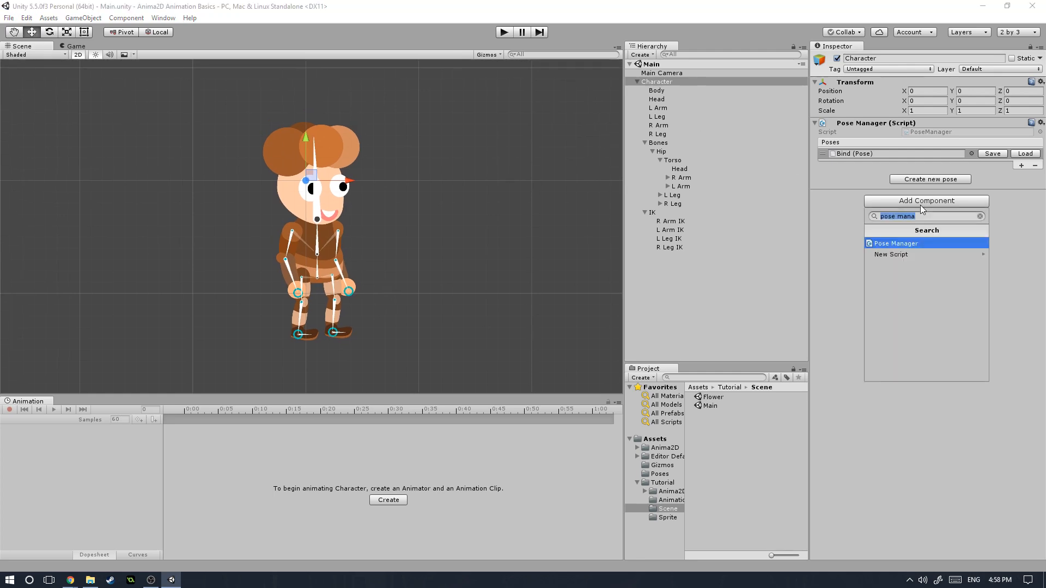
text(anima)
key(Down)
key(Return)
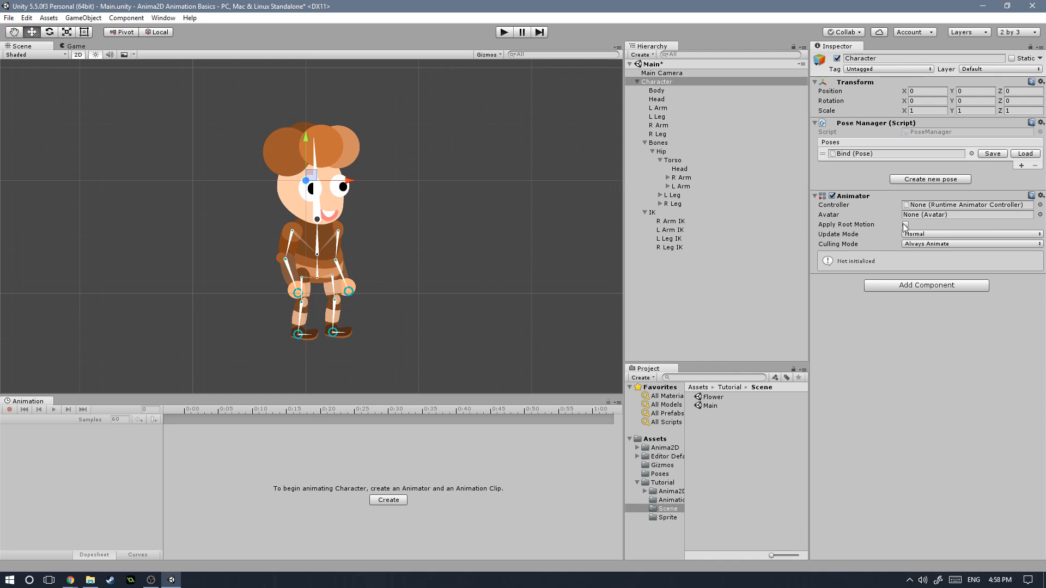
- Create a folder named Animation directly under Assets and open it
click(654, 439)
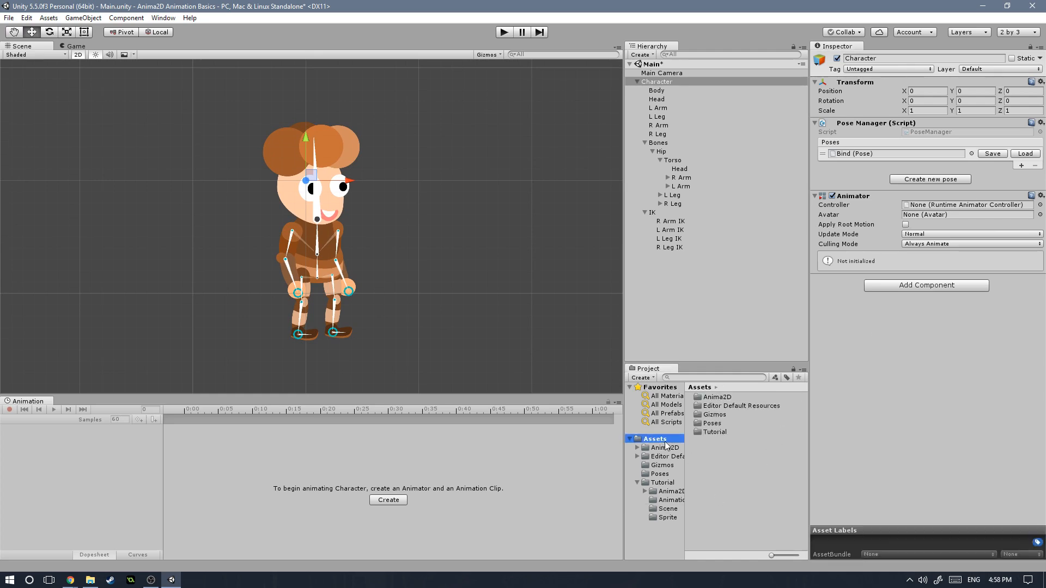
right_click(704, 453)
mouse_move(747, 252)
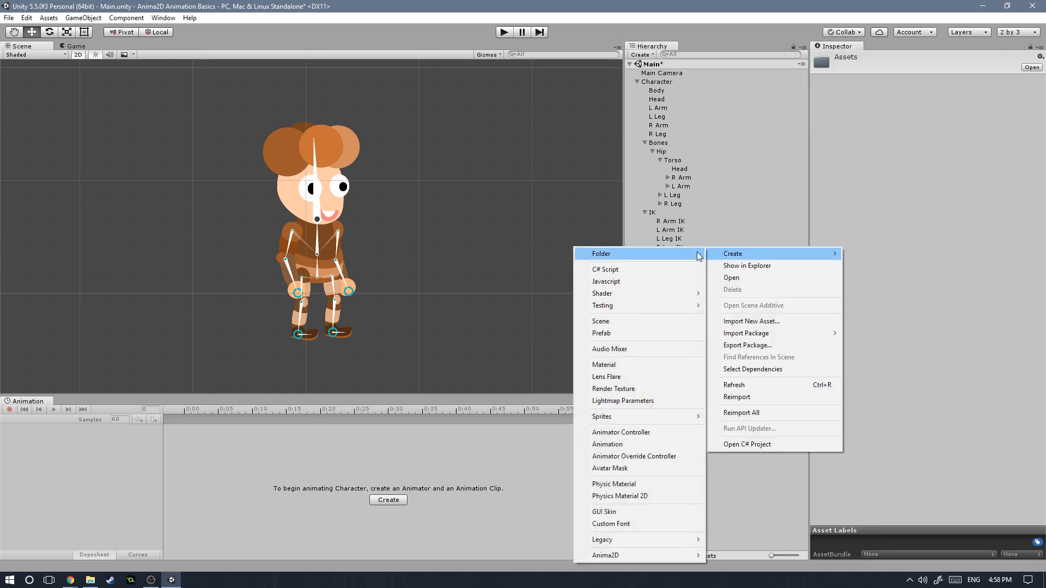
click(698, 251)
text(Animation)
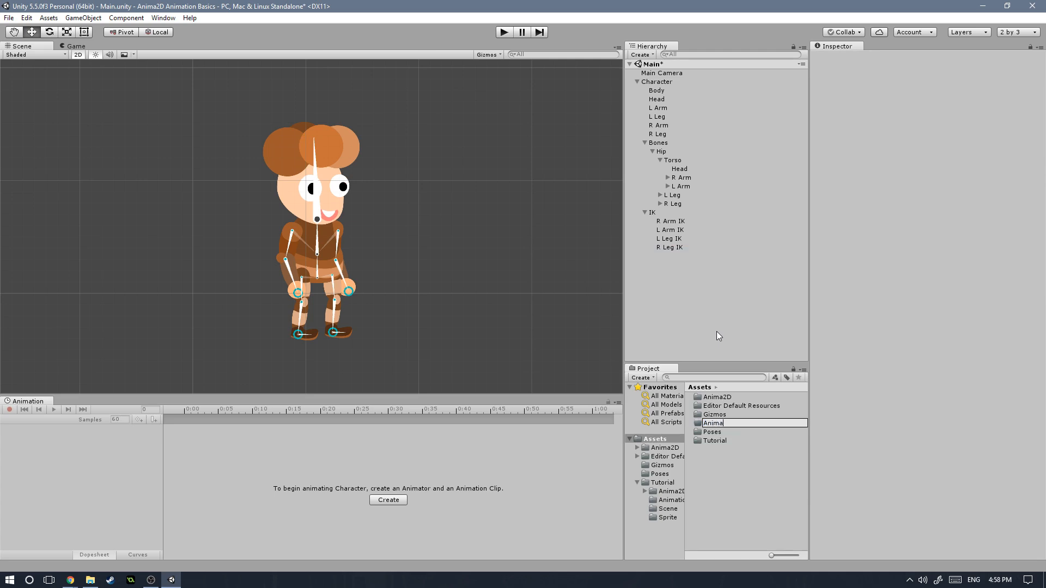
key(Return)
- Create an Animator Controller named Character in the Animation folder and assign it to the Character's Animator component
right_click(709, 443)
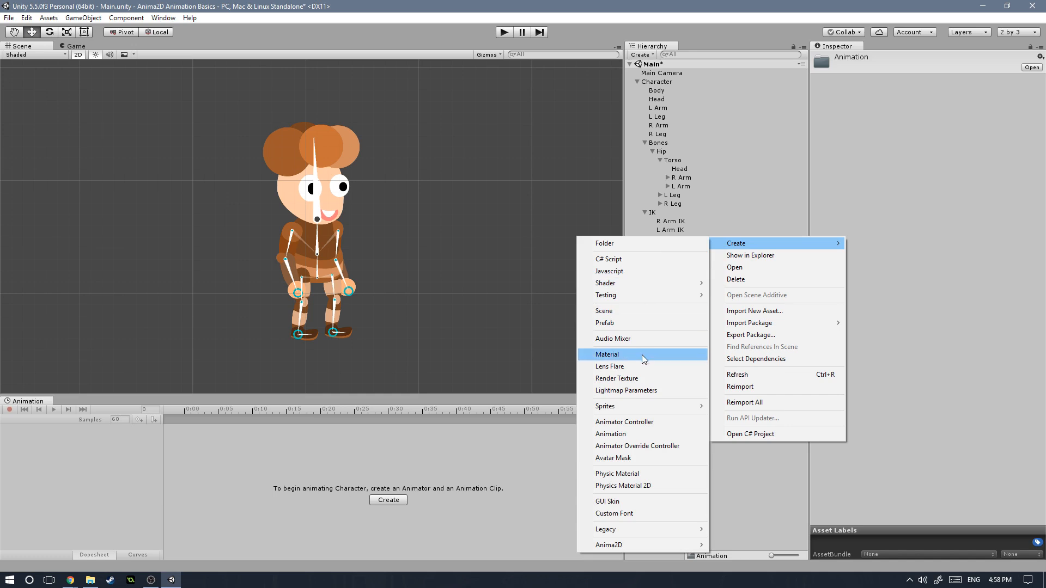
click(638, 423)
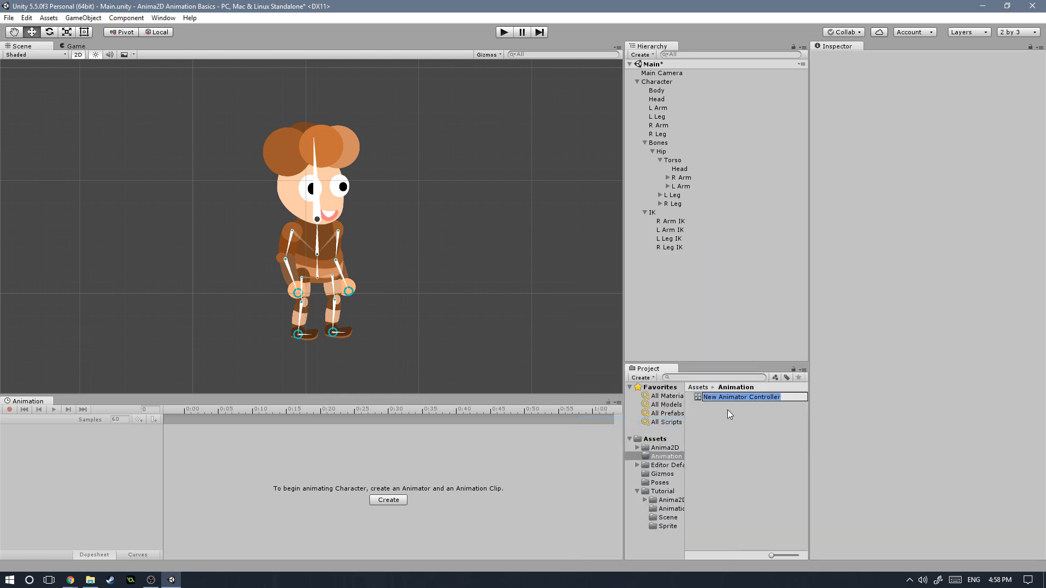
text(Character)
key(Return)
click(656, 82)
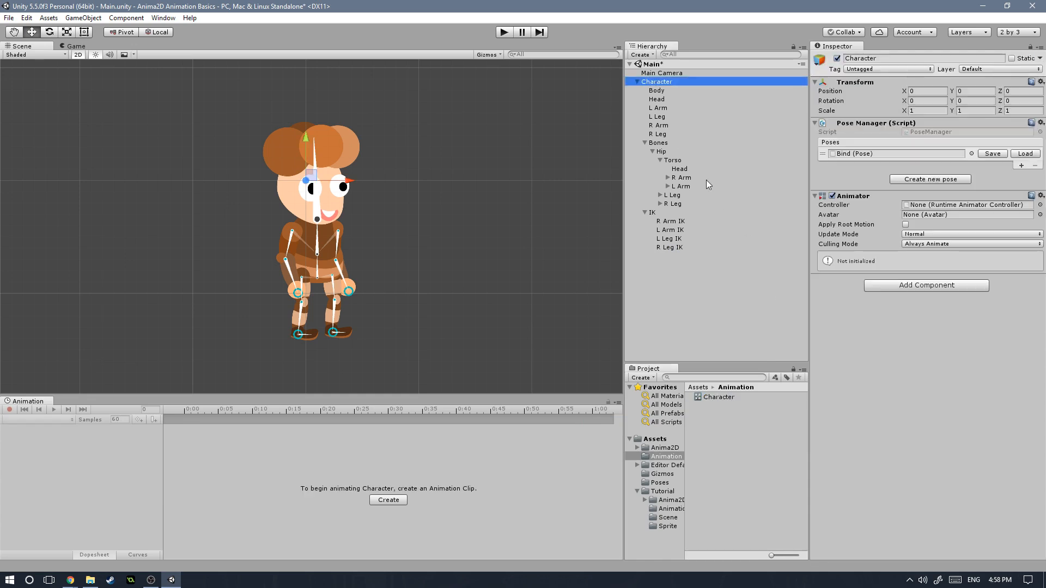
drag(715, 398, 935, 204)
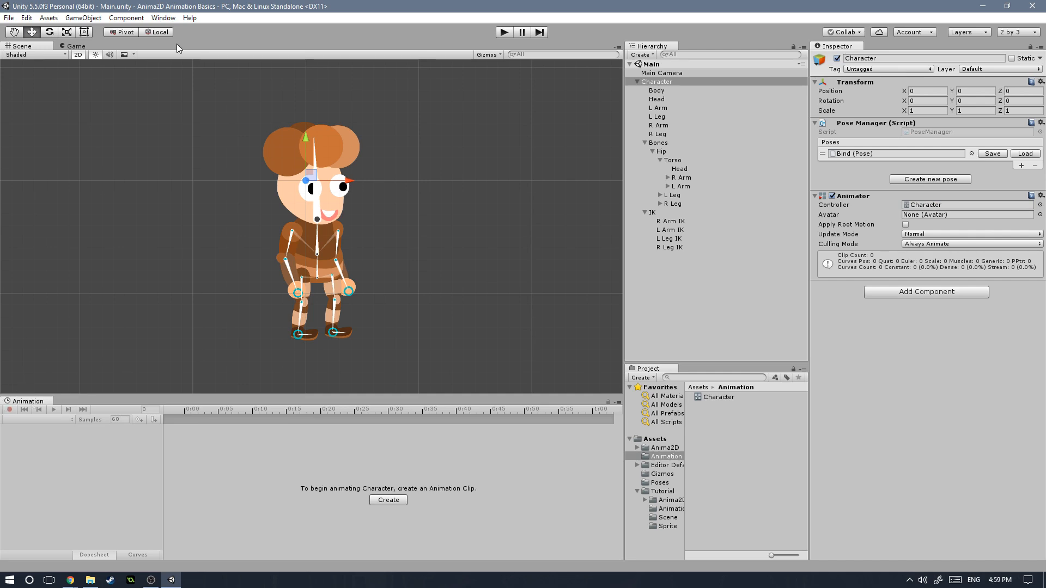
- Create an animation clip named Idl for the Character in the Animation folder
click(163, 18)
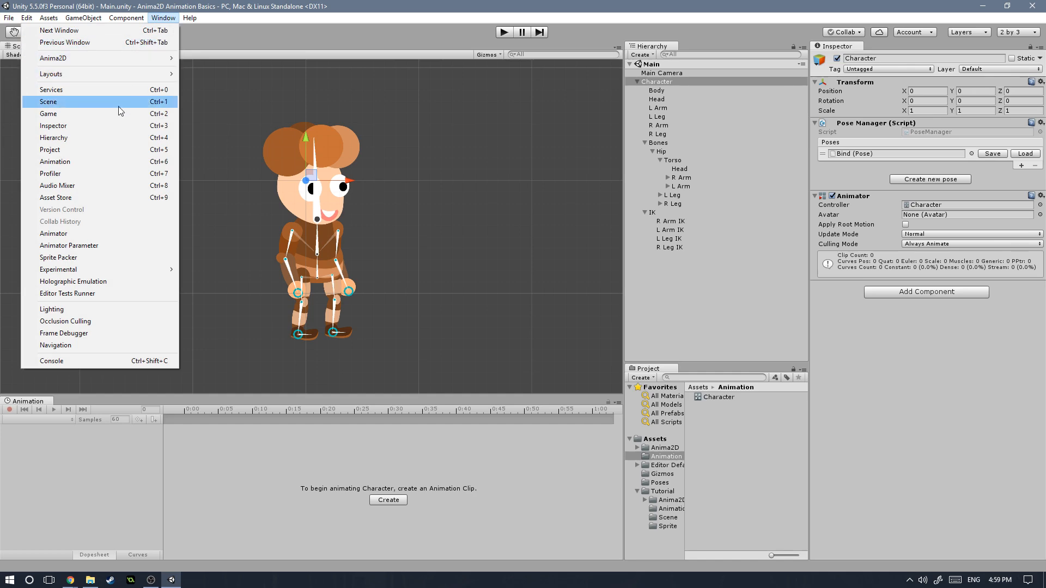
click(125, 160)
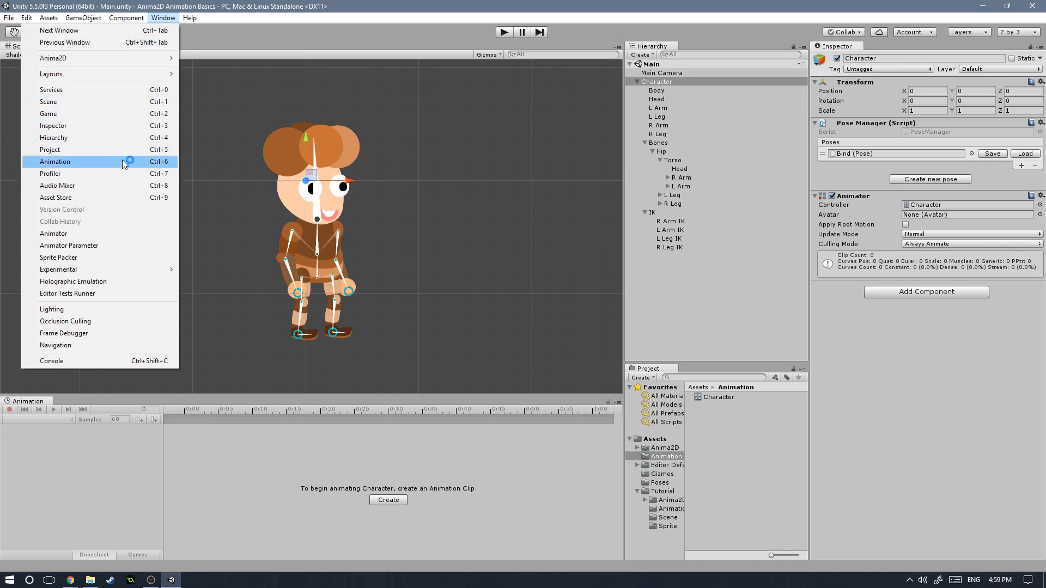
click(387, 500)
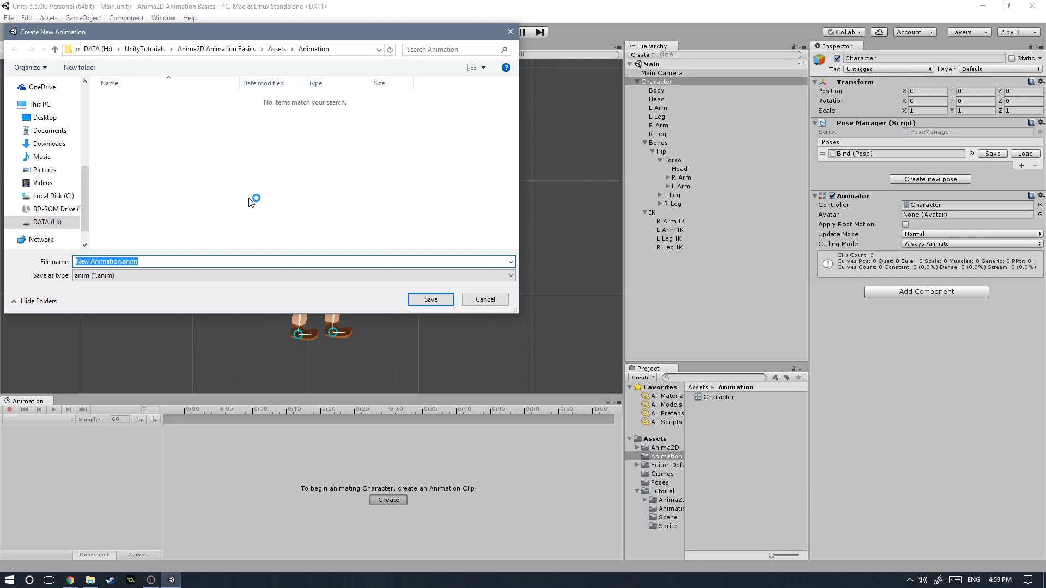
text(Idl)
key(Return)
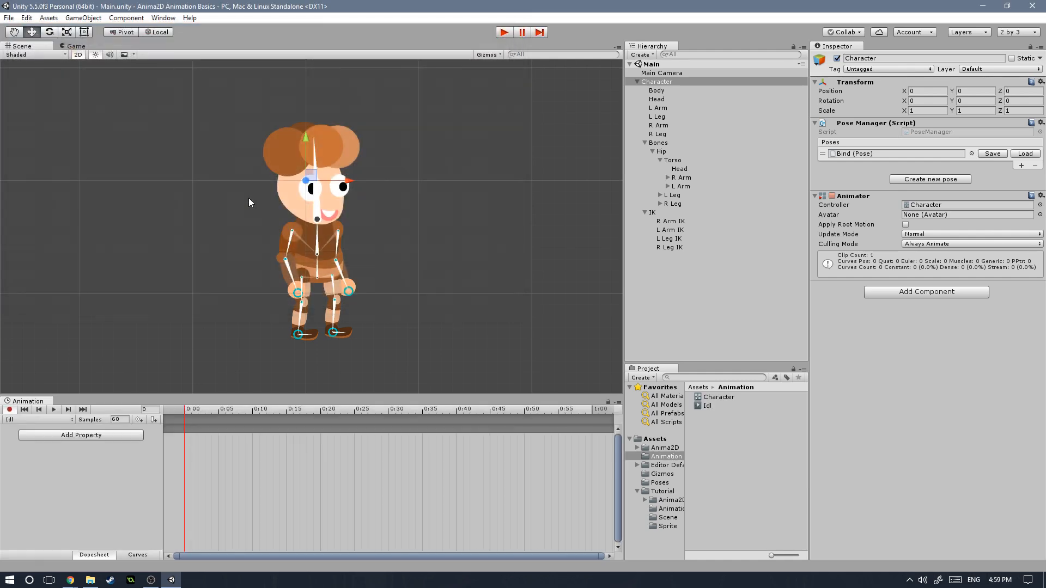
- Rename the Idl animation clip to Idle
click(710, 407)
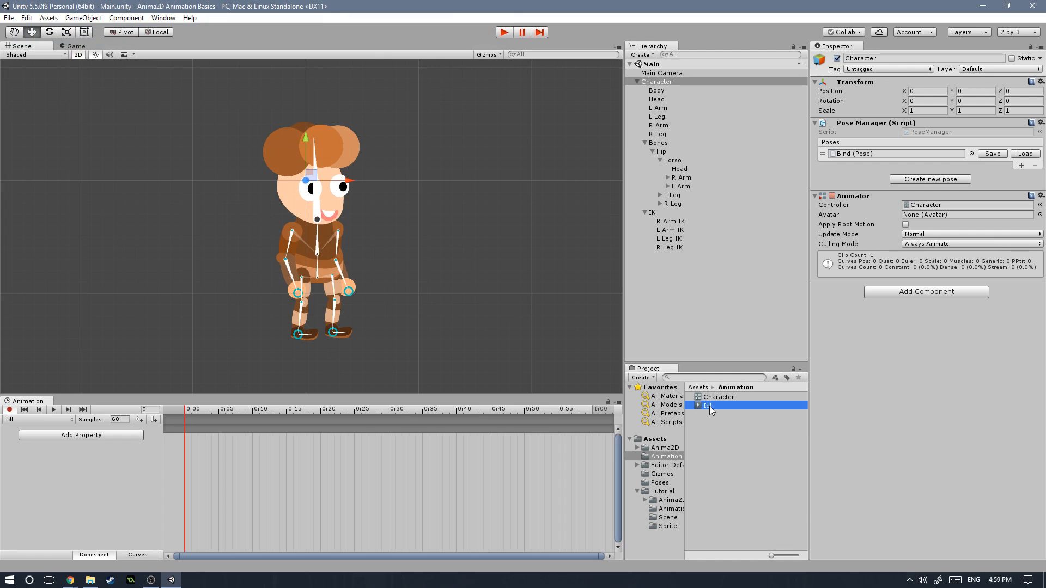
click(710, 407)
text(e)
key(Return)
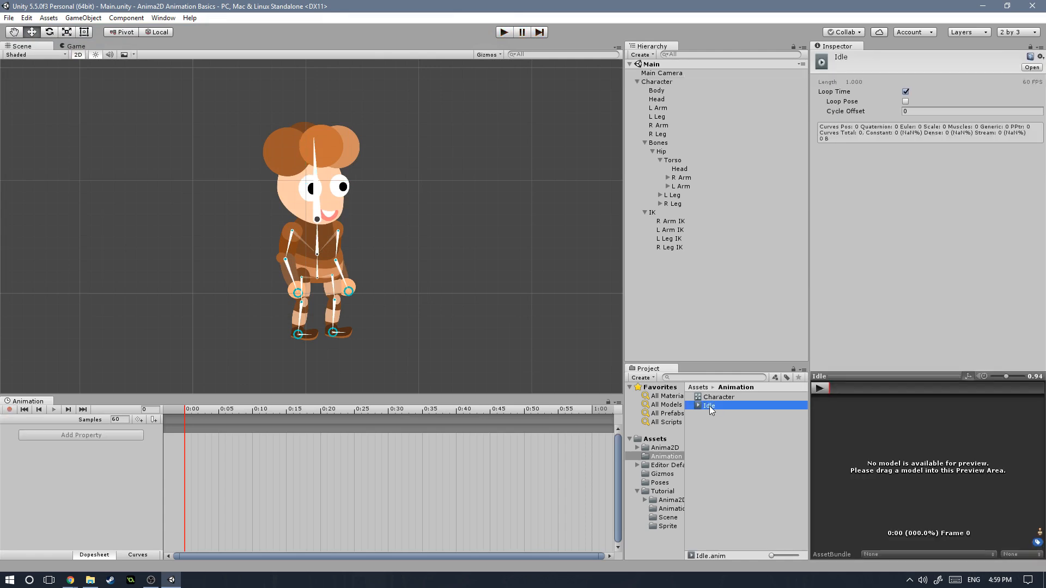
- Record starting position keyframes at frame 0 of Idle for the arm and leg IK targets by shifting each one slightly
click(658, 81)
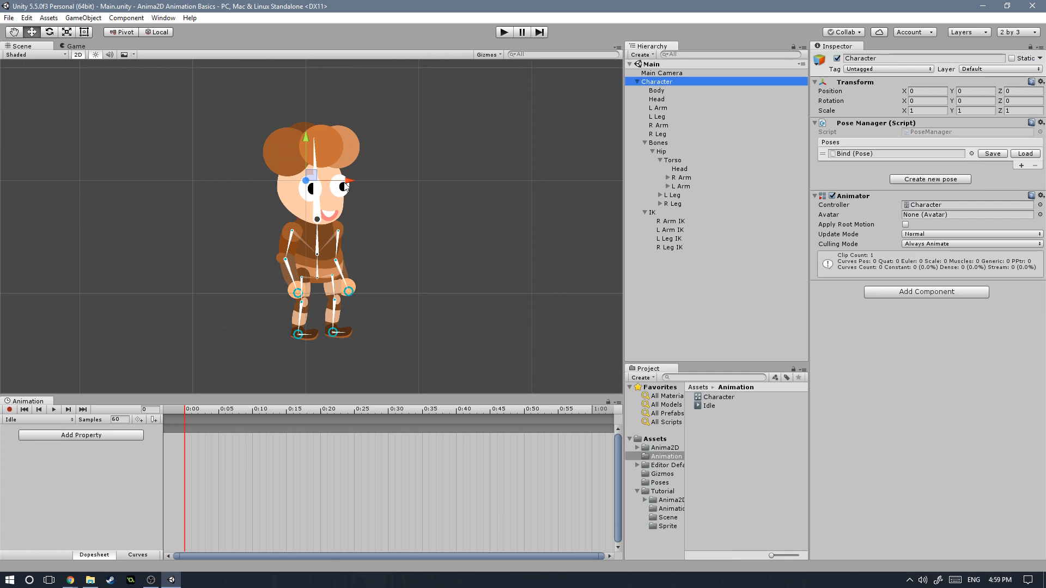
click(667, 221)
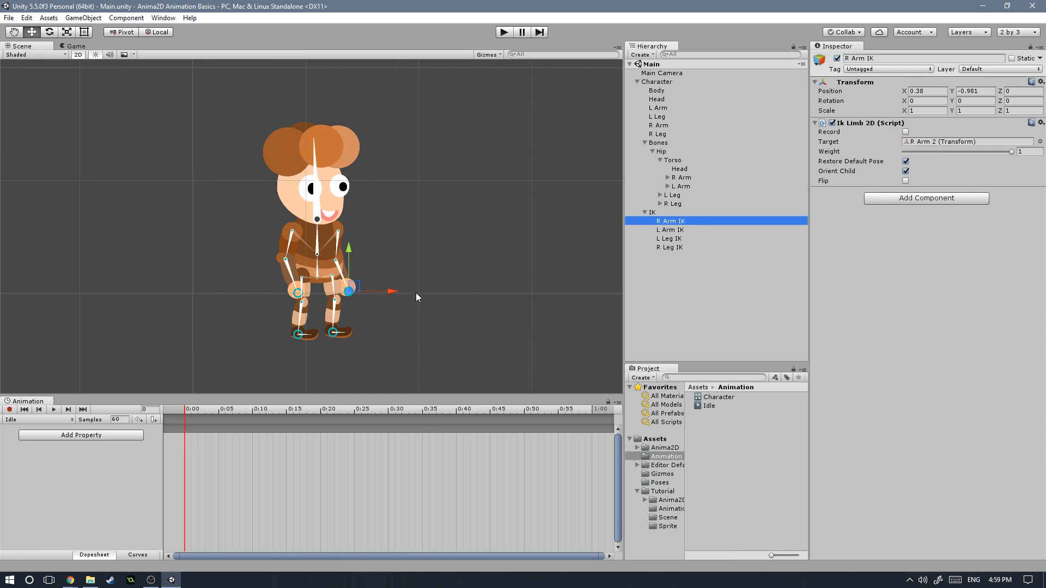
drag(395, 291, 391, 291)
click(9, 410)
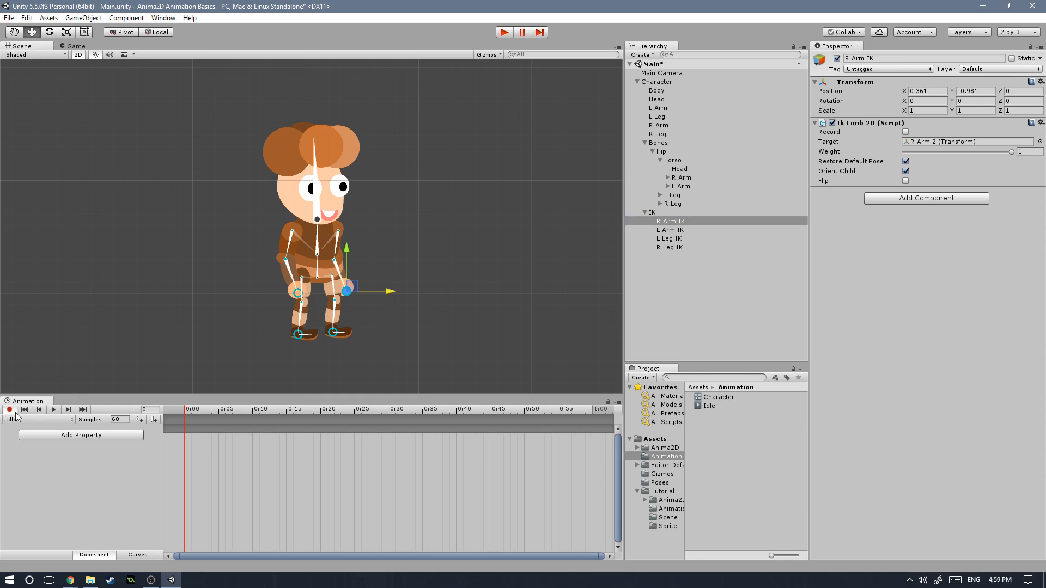
drag(386, 292, 337, 296)
click(672, 230)
click(672, 239)
drag(338, 339, 375, 333)
click(672, 247)
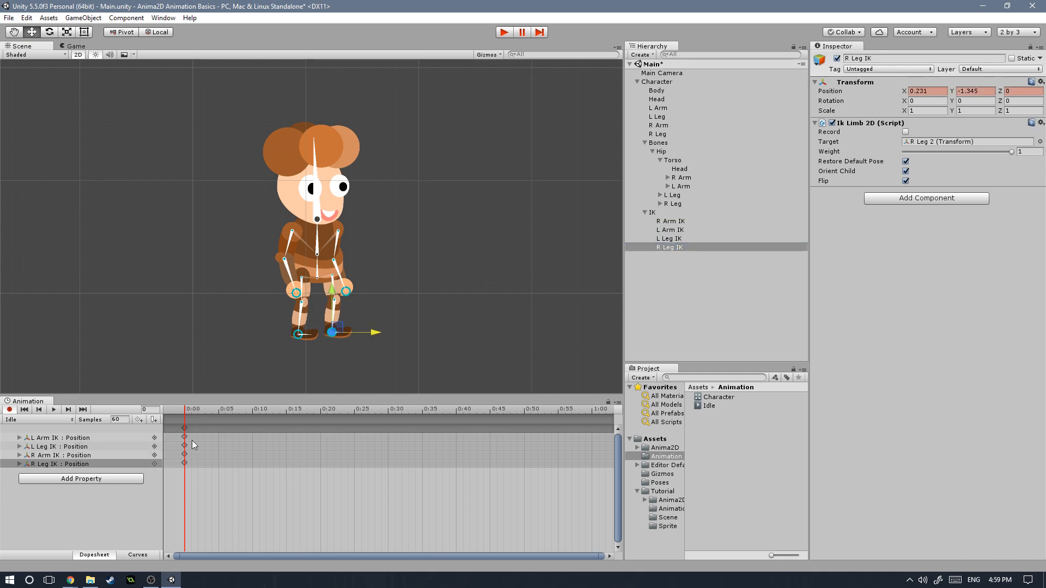
- Key the Hip bone at frame 30 with its Y position set to -0.88
drag(267, 407, 389, 409)
click(324, 270)
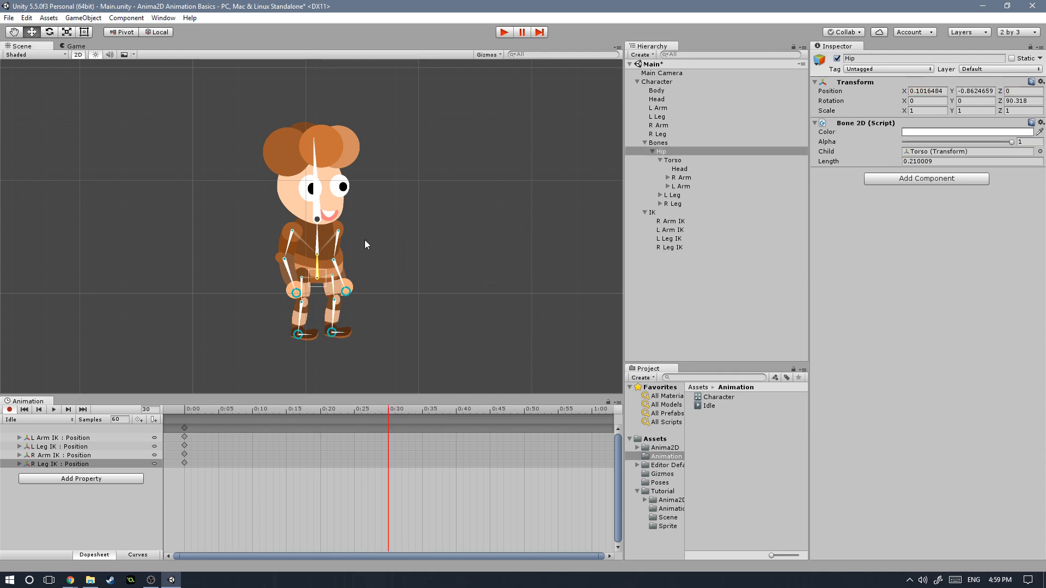
click(975, 91)
text(-0.88)
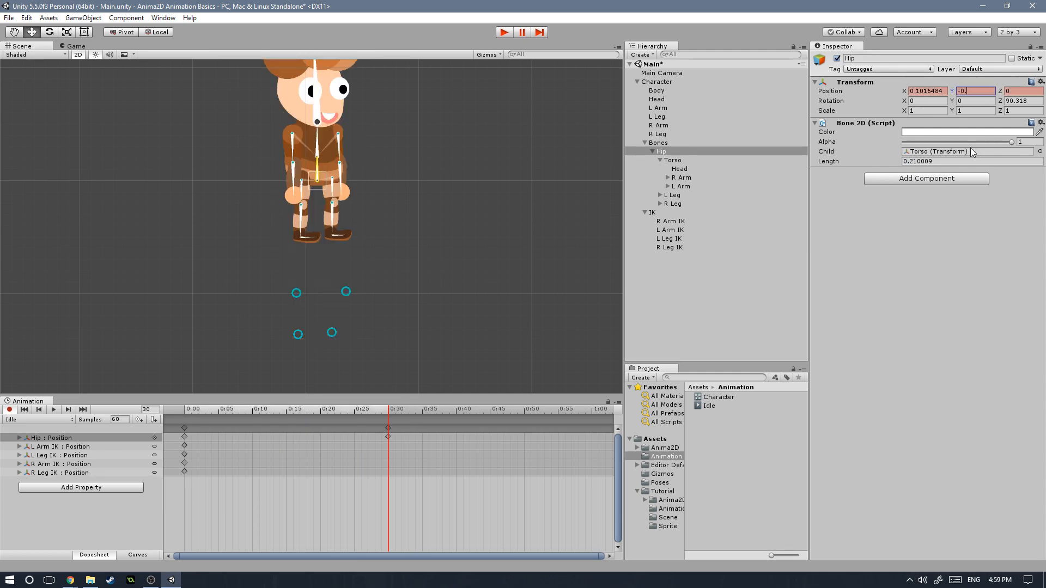
- Move the R Arm IK and L Arm IK targets slightly at frame 30 to key their positions
mouse_move(387, 412)
mouse_down()
mouse_move(184, 411)
mouse_move(396, 409)
mouse_move(173, 419)
mouse_move(388, 422)
mouse_up()
click(676, 221)
drag(354, 289, 308, 292)
click(675, 230)
click(671, 239)
mouse_move(392, 414)
mouse_down()
mouse_move(273, 420)
mouse_move(388, 419)
mouse_up()
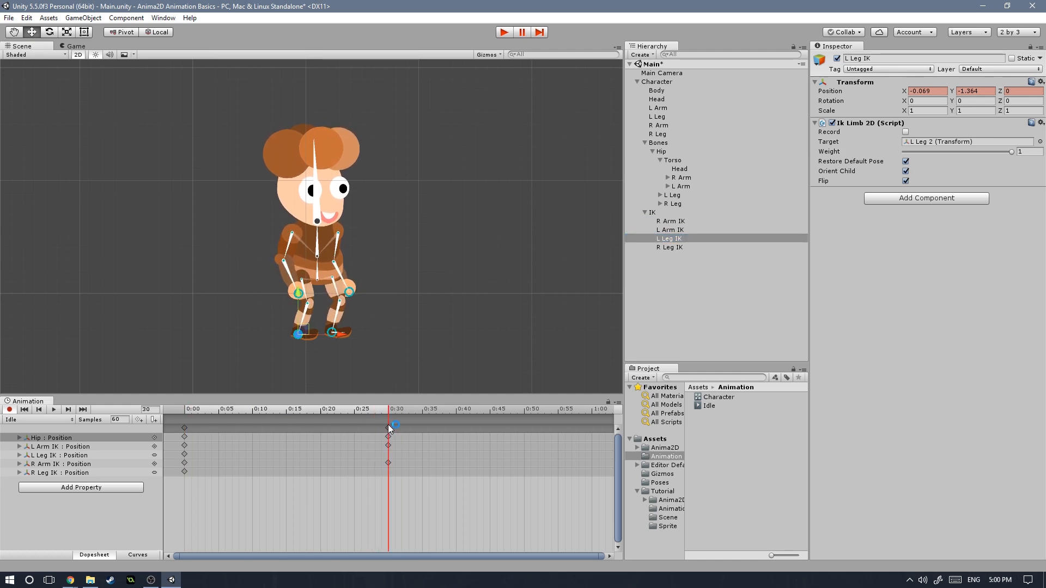
- Refine the arm IK target positions at frame 30 and rotate the Head bone to about -2.58 degrees on Z
click(355, 288)
click(297, 293)
drag(388, 414, 167, 425)
click(388, 413)
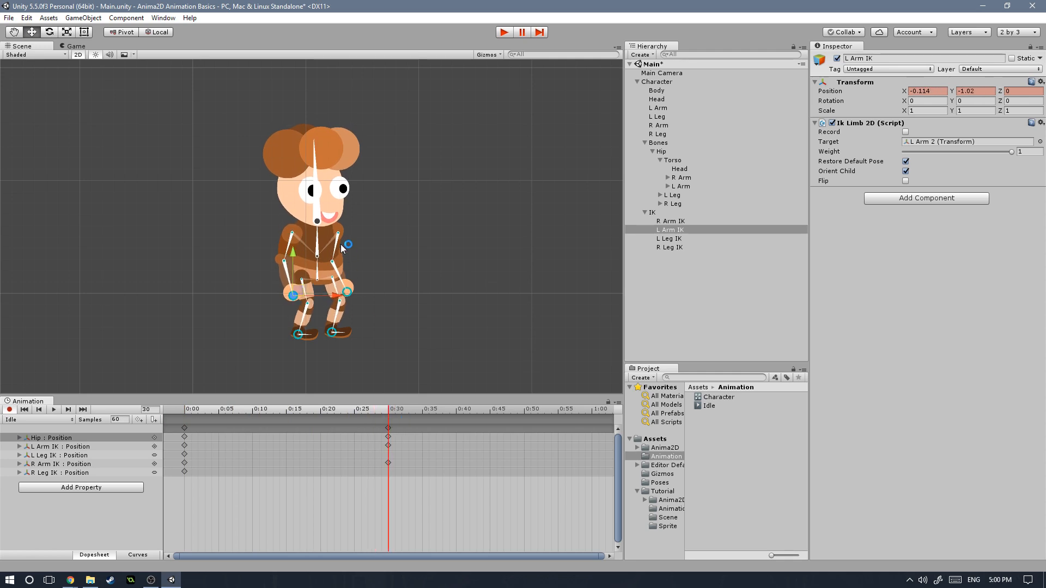
drag(317, 193, 321, 195)
mouse_move(388, 412)
mouse_down()
mouse_move(228, 414)
mouse_move(388, 414)
mouse_up()
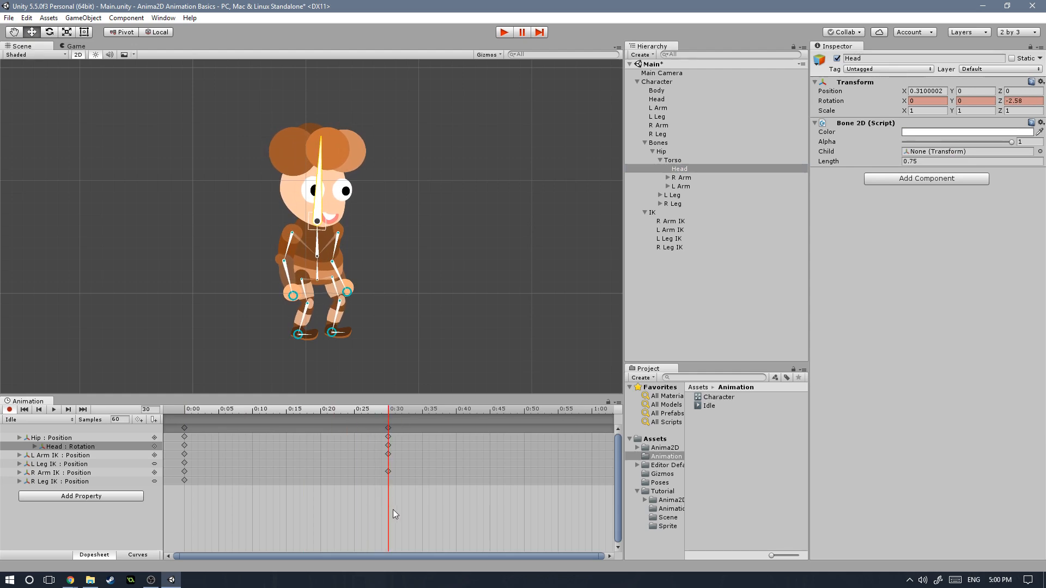
- Copy all keyframes from frame 0 to frame 60 to make the Idle animation loop
drag(437, 410, 592, 411)
drag(191, 488, 175, 417)
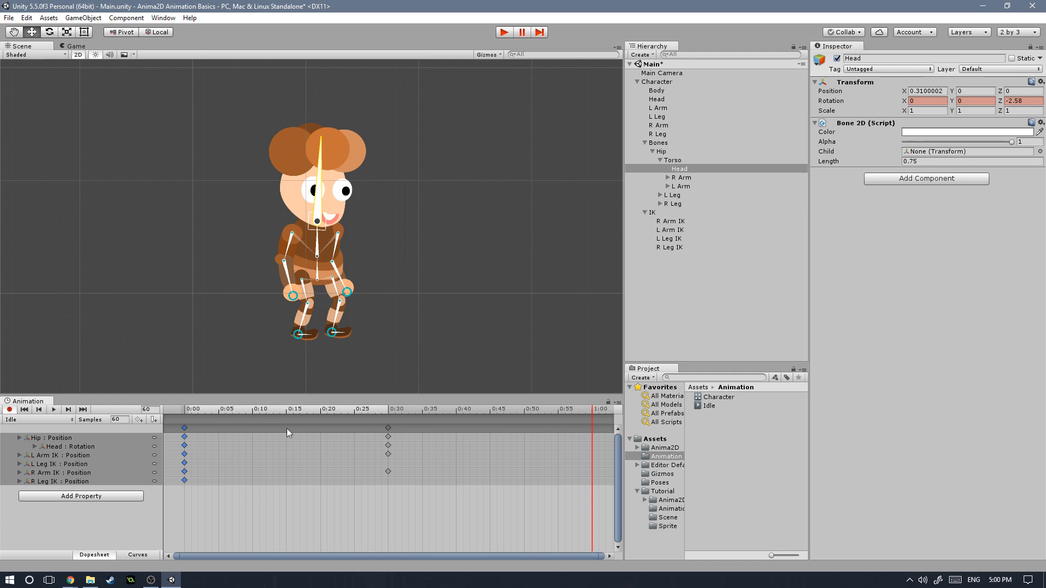
key(ctrl+v)
- Preview the Idle animation in the Scene and Game views and turn recording off
drag(588, 410, 184, 410)
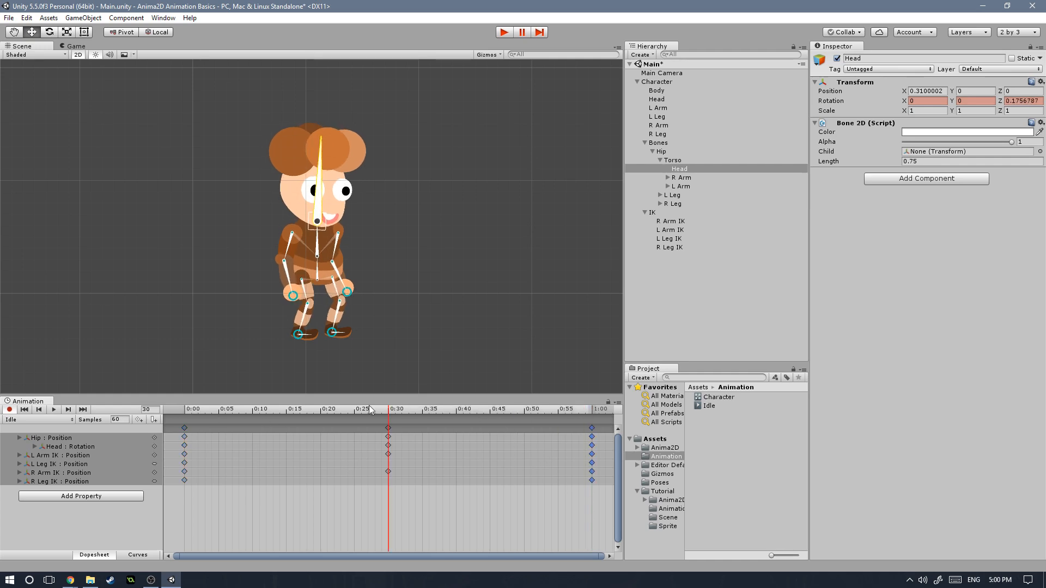
key(space)
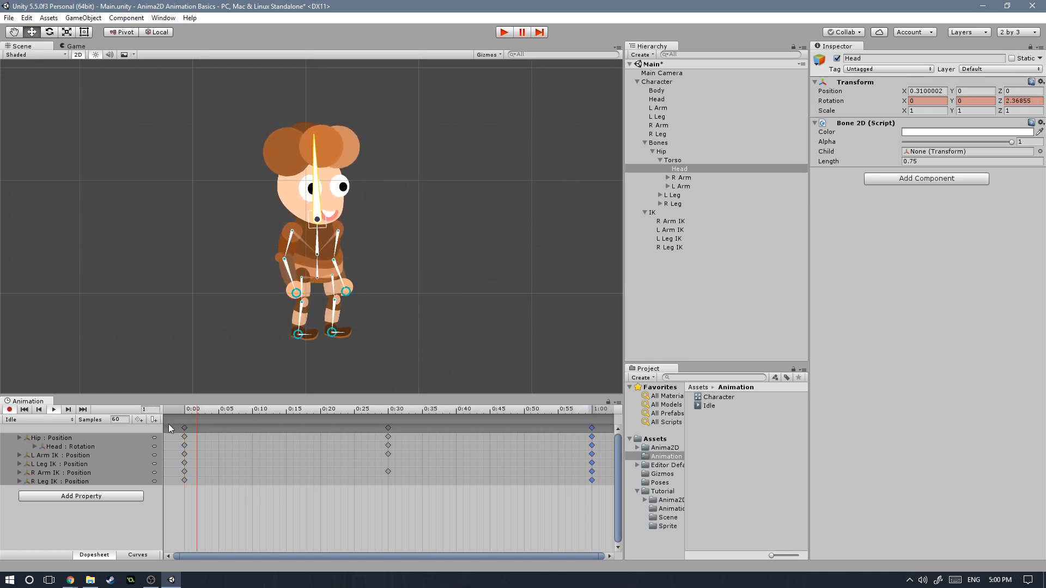
click(101, 46)
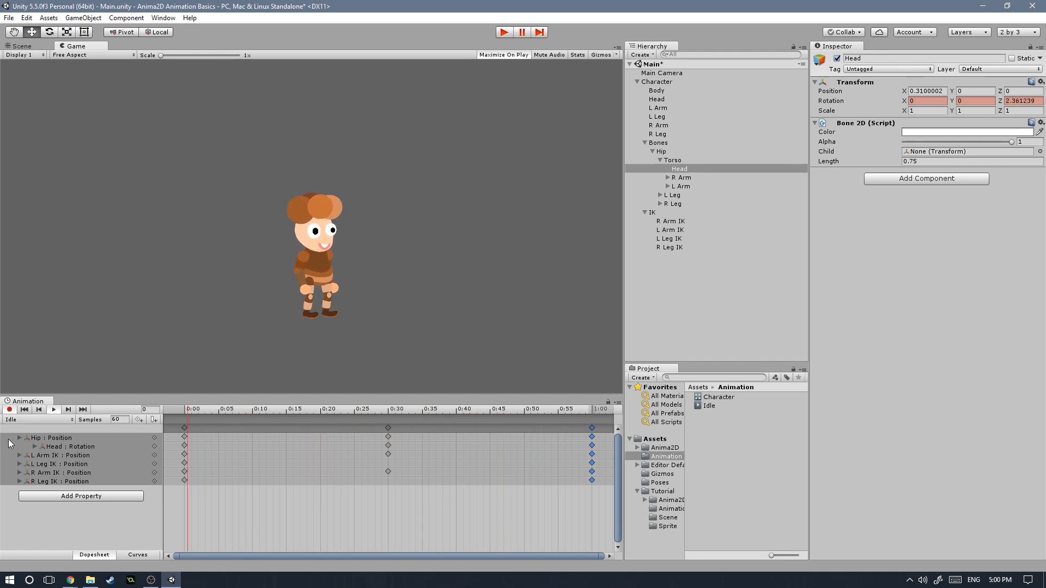
click(10, 409)
drag(214, 409, 166, 411)
- Bake the Character's Idle animation with Anima2D's Bake Animation command
click(708, 406)
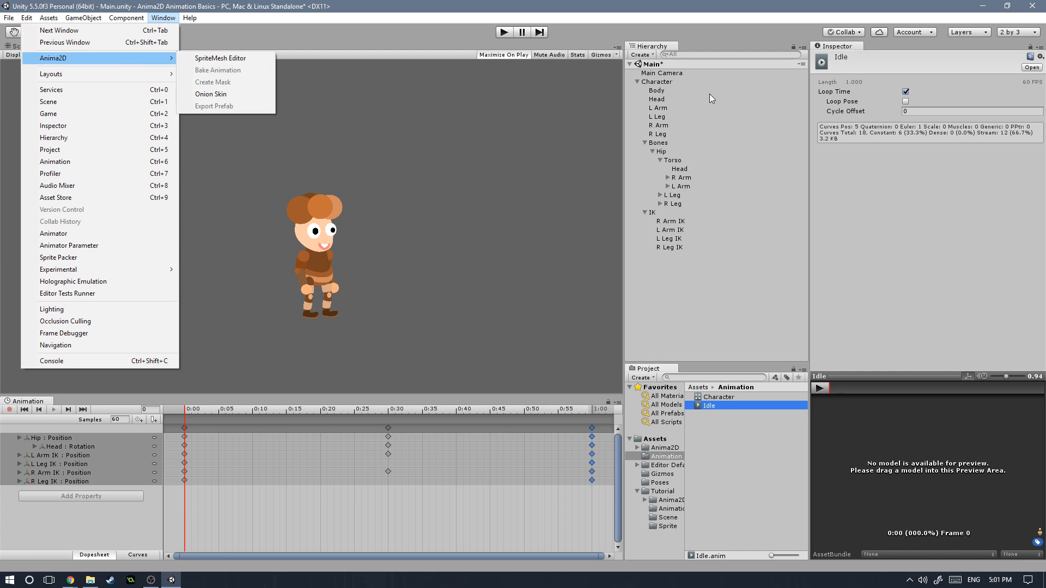
click(670, 82)
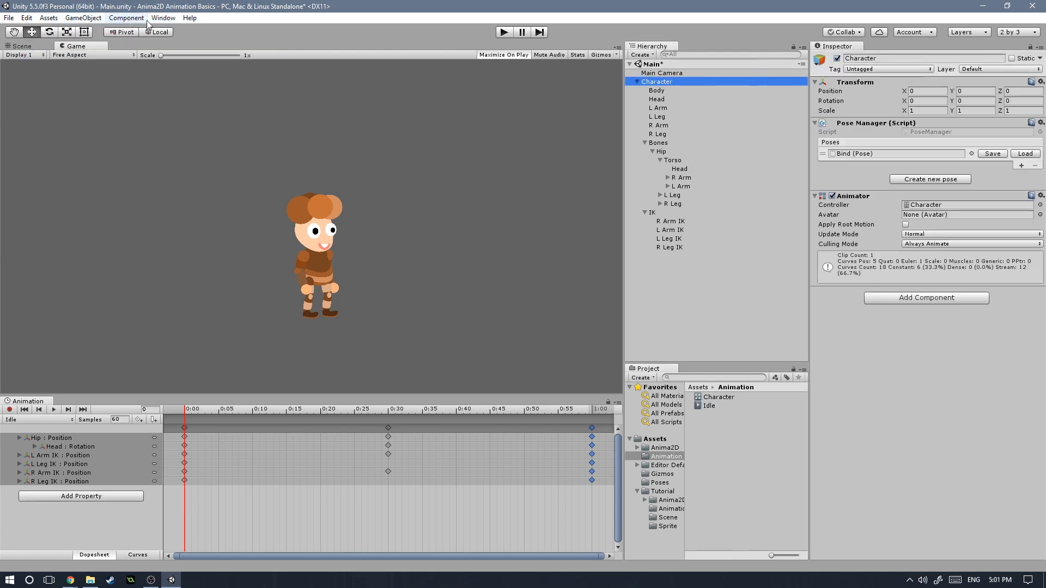
click(164, 18)
mouse_move(82, 60)
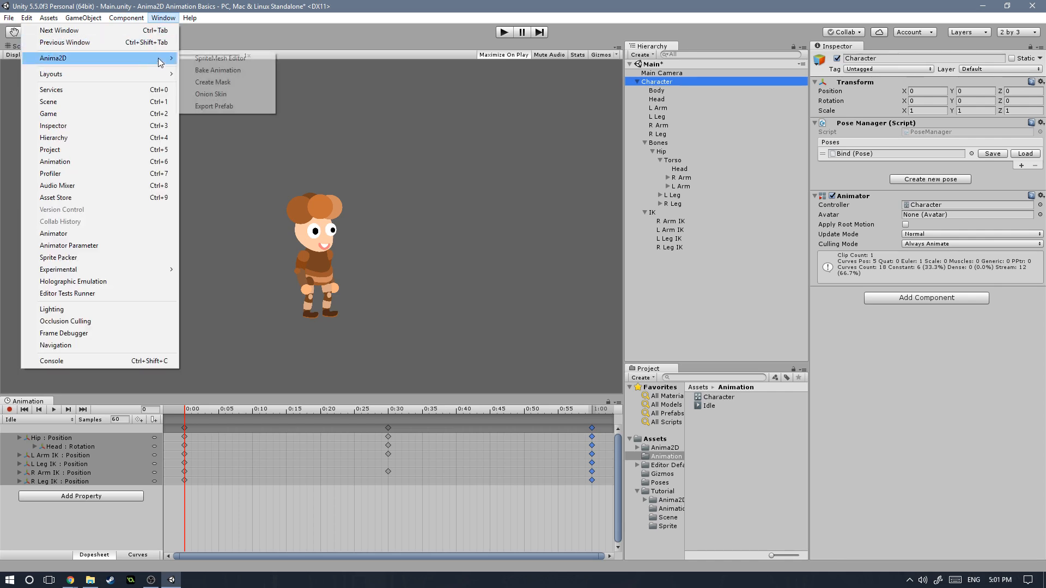
click(218, 71)
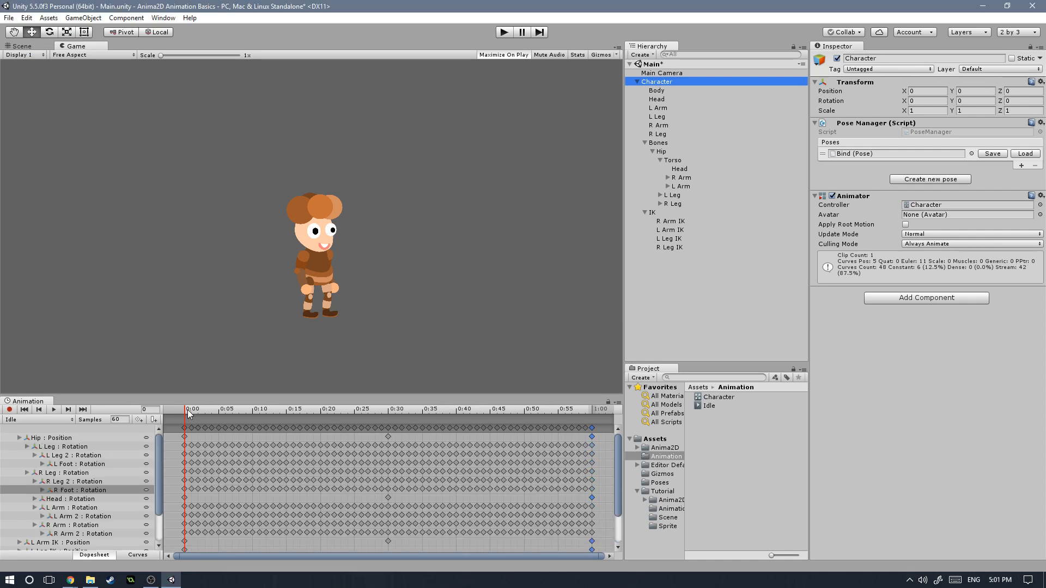
- Scrub through the baked Idle animation in the Game view and leave the animation preview
key(ctrl+p)
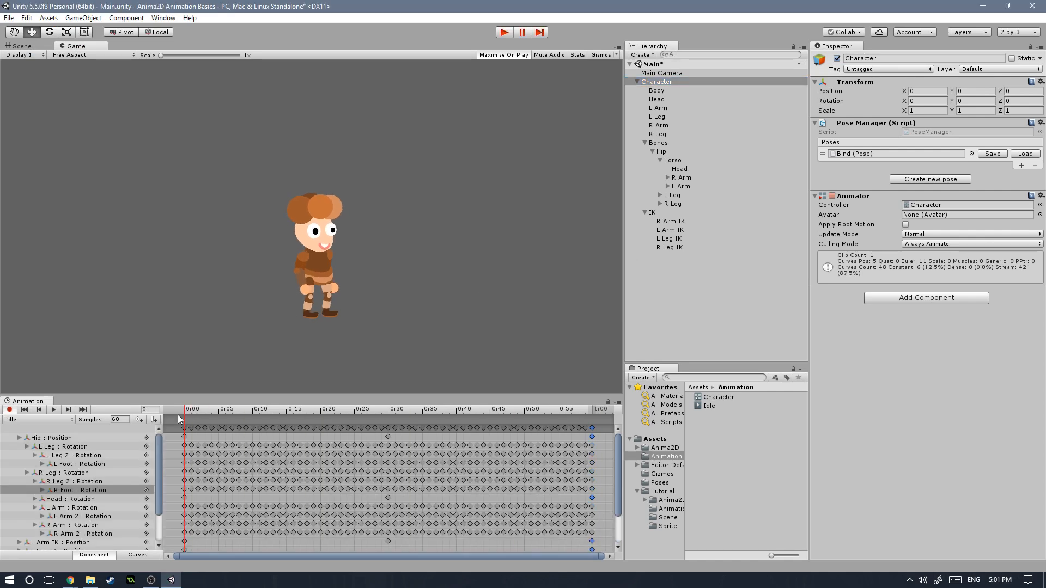
drag(587, 424, 168, 423)
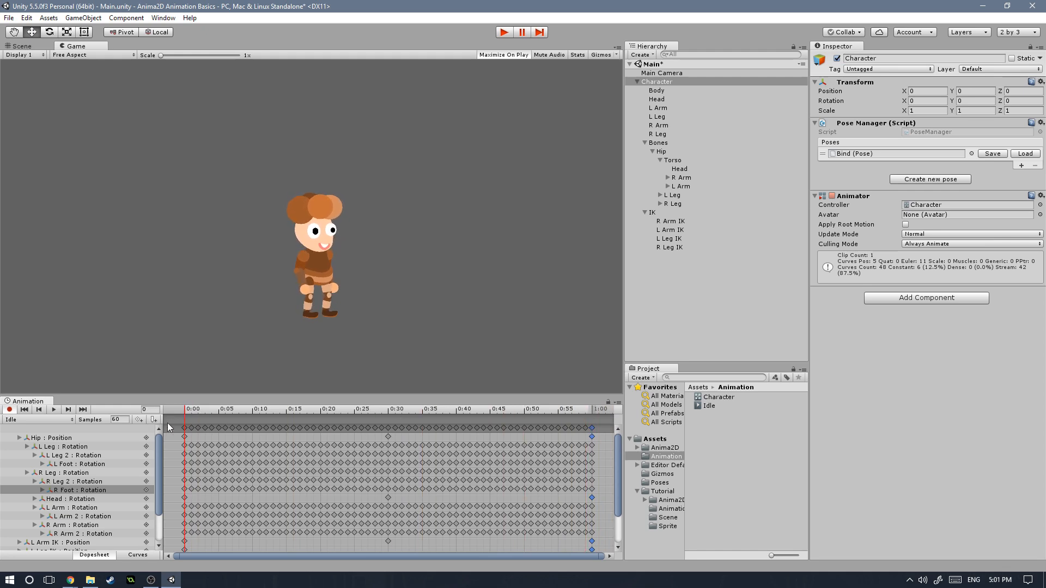
click(8, 411)
- Deactivate the IK object under the Character
click(675, 212)
click(838, 59)
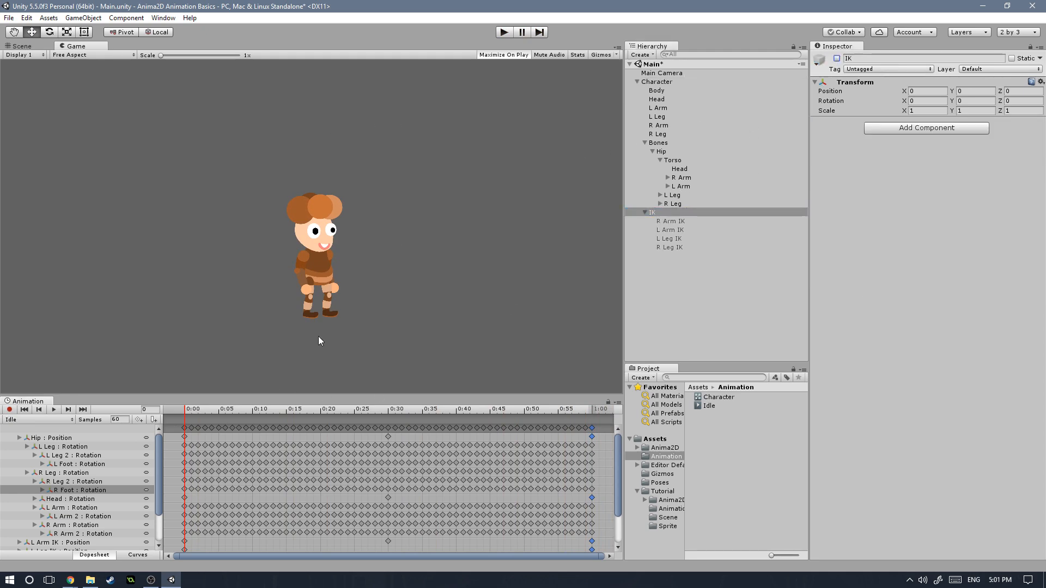
- Rotate the L Arm 2 and L Arm bones directly in the Scene view and play the scene
click(32, 47)
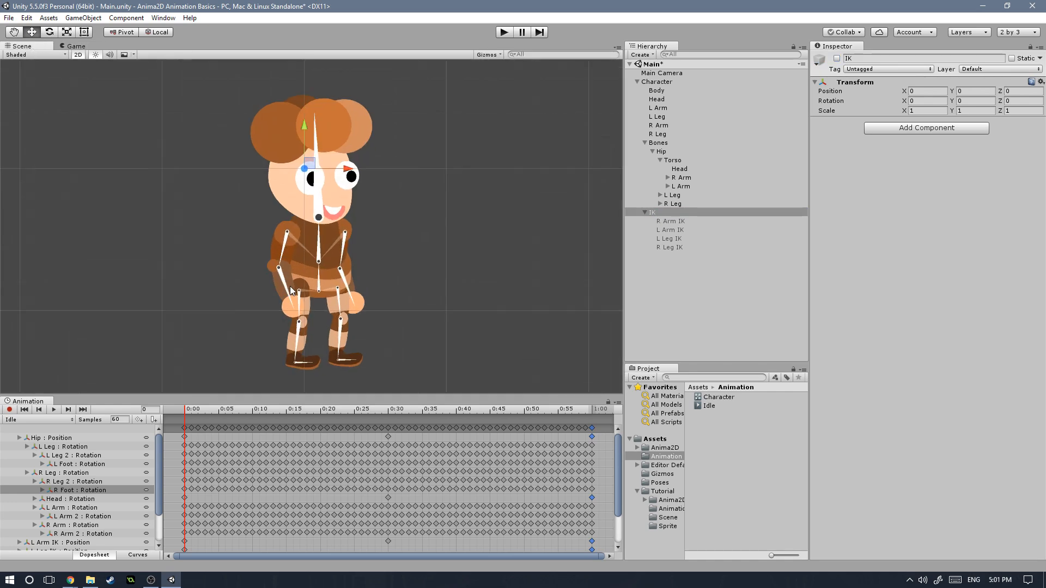
mouse_move(285, 288)
mouse_down()
mouse_move(298, 285)
mouse_move(272, 281)
mouse_move(297, 289)
mouse_up()
click(287, 249)
drag(285, 249, 286, 248)
click(503, 31)
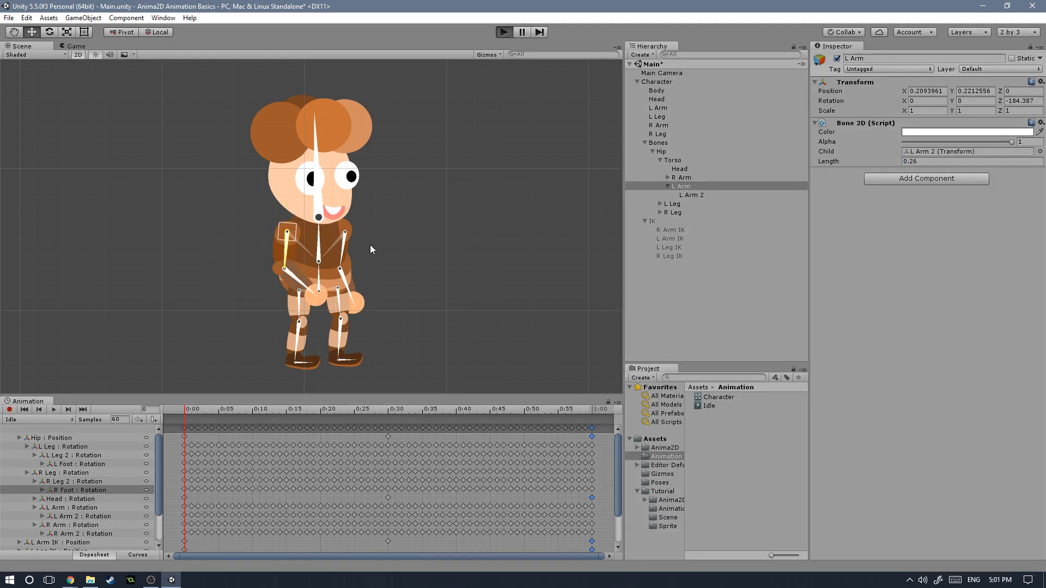